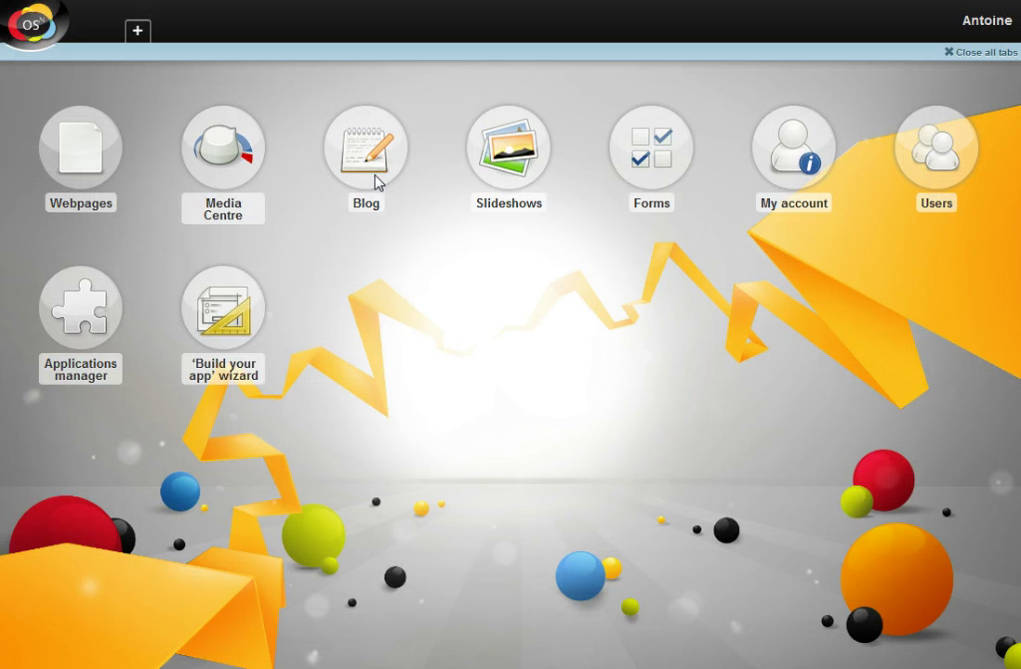
Step: Start the app-building wizard and name the application Smiley
left_click(228, 311)
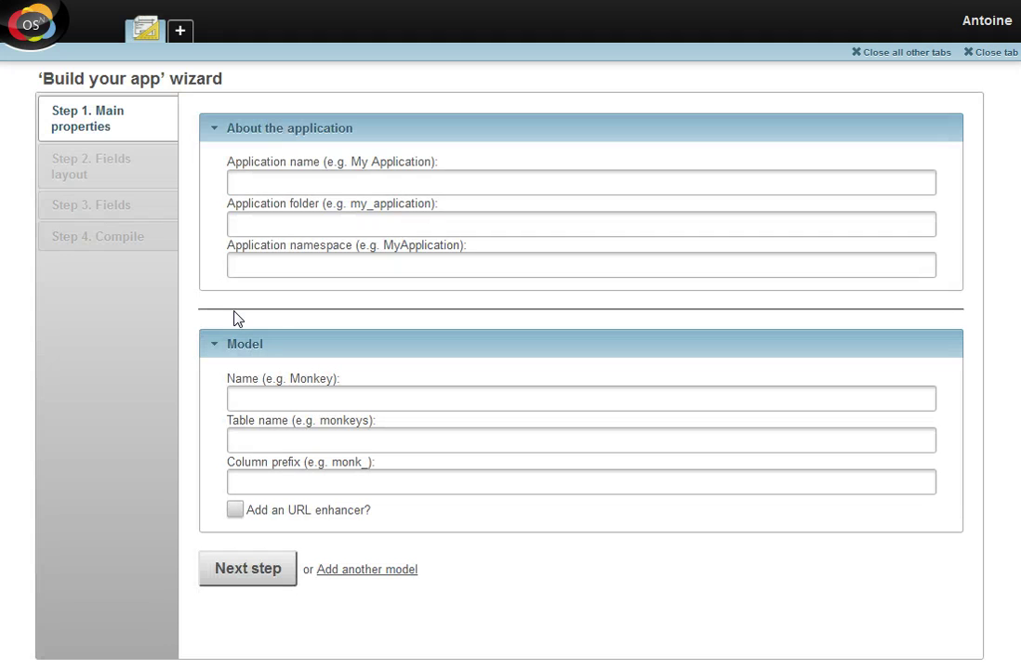
left_click(264, 183)
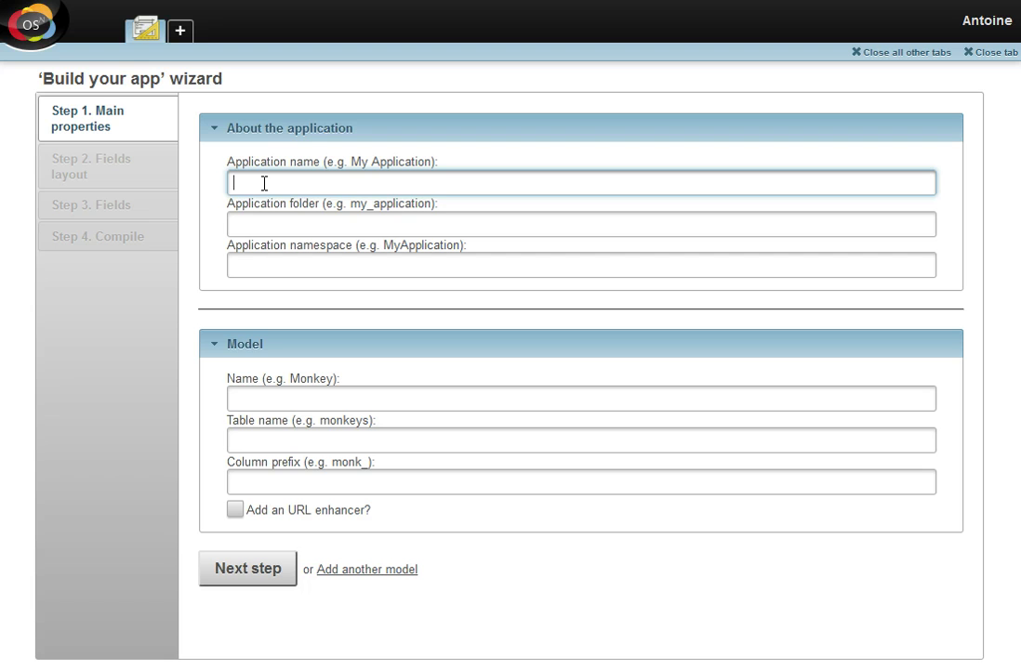
type("Smil")
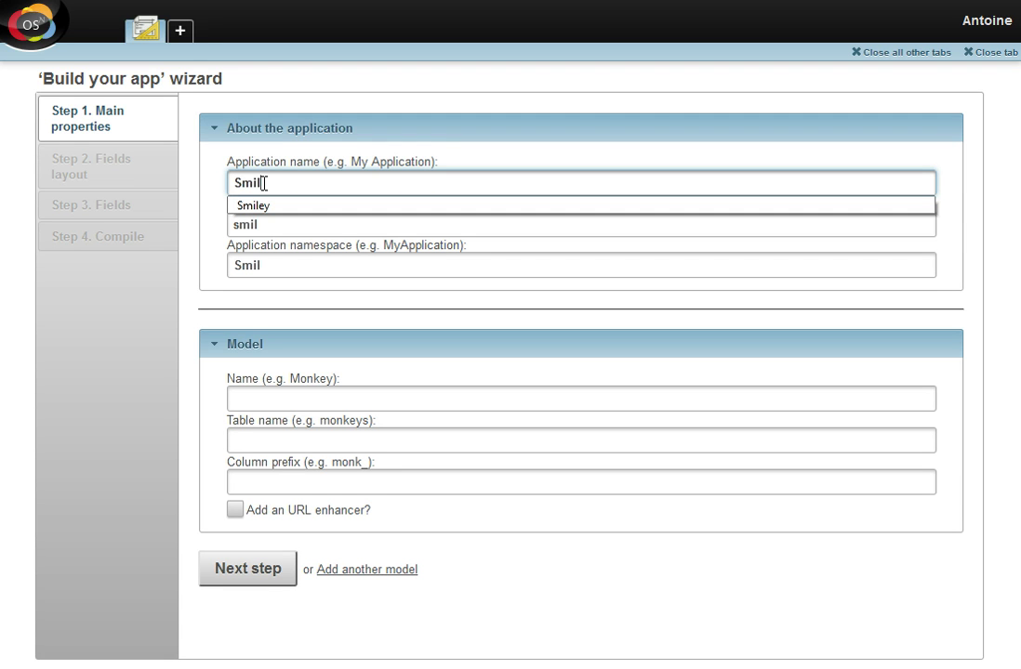
key("Down")
key("Return")
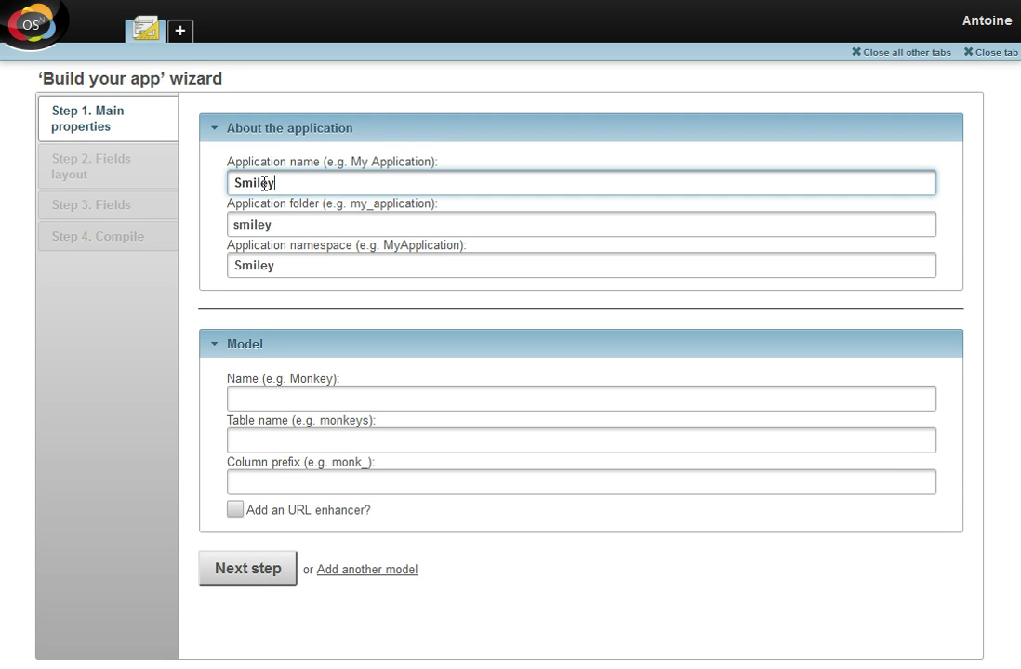
Step: Name the model Smiley and advance to the fields layout step
left_click(271, 405)
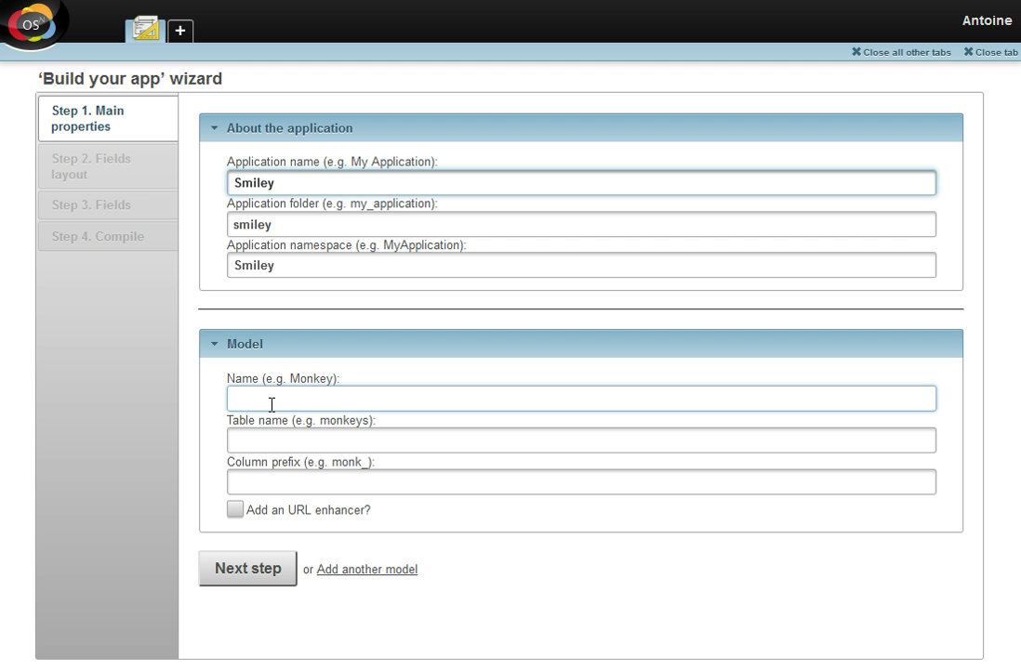
left_click(271, 405)
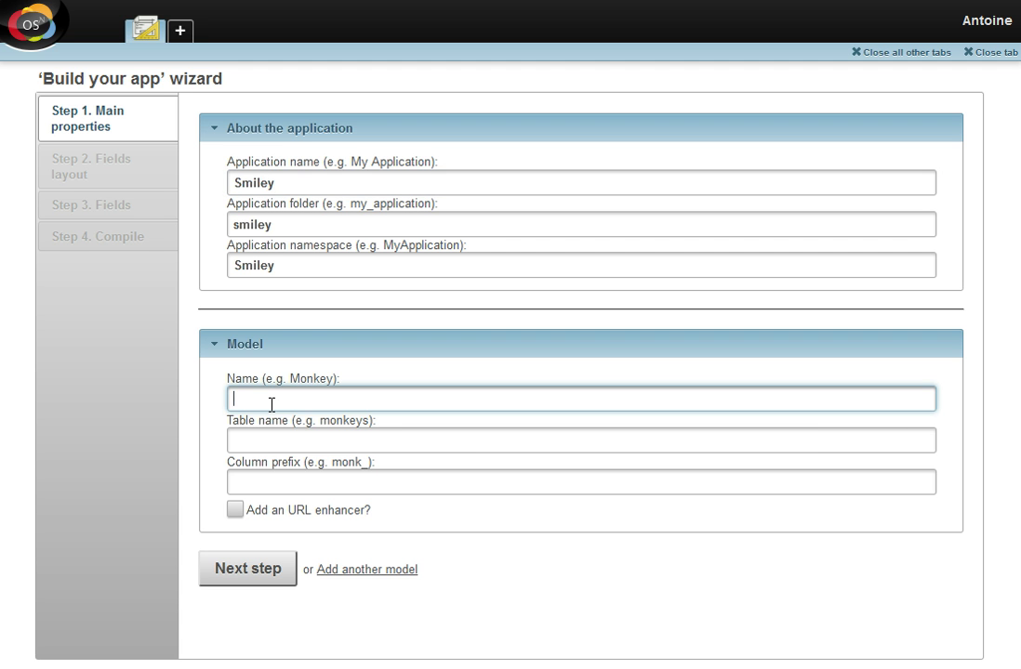
type("S")
key("Down")
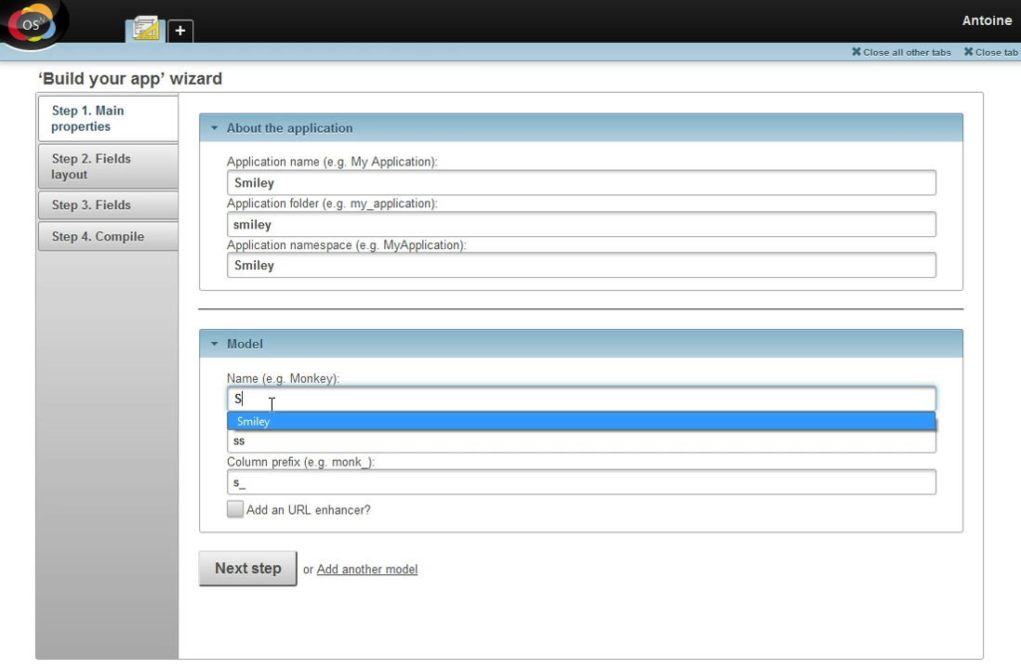
key("Return")
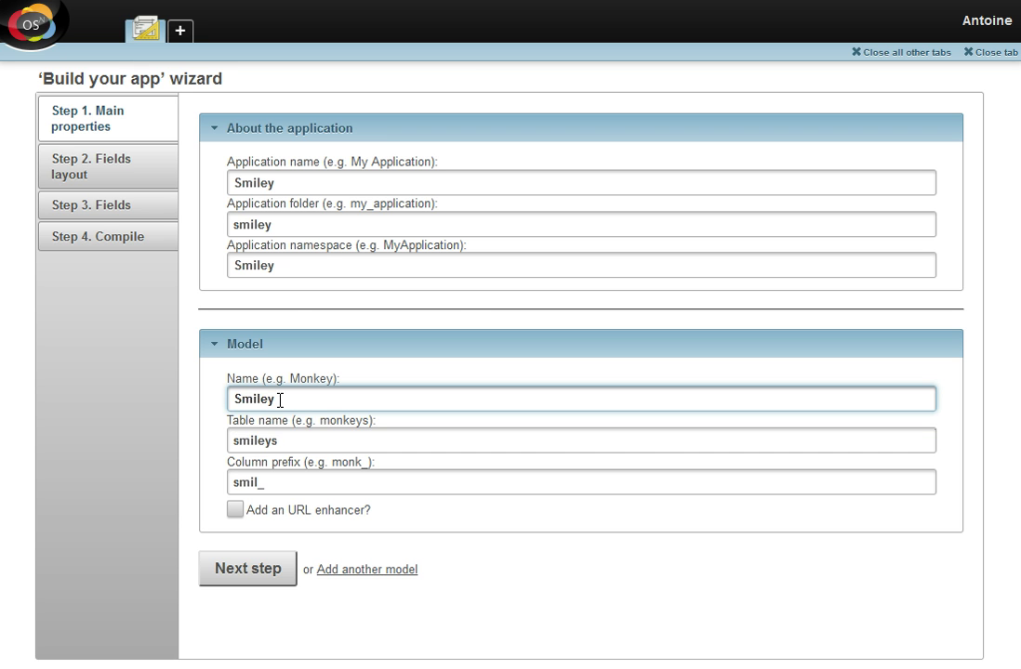
left_click(246, 577)
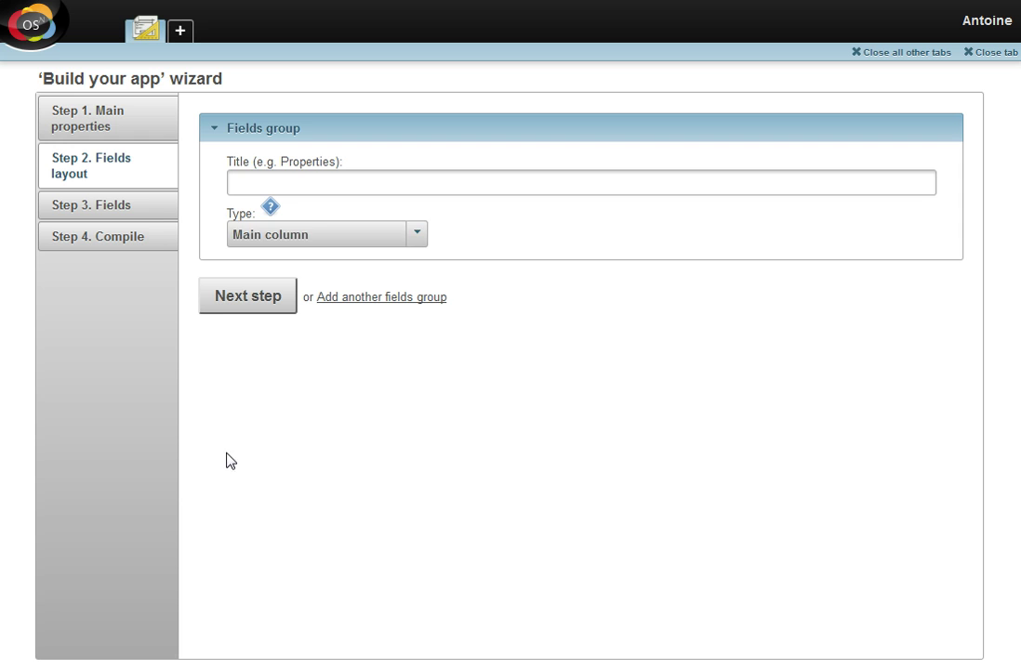
Step: Title the first fields group 'Content'
left_click(303, 182)
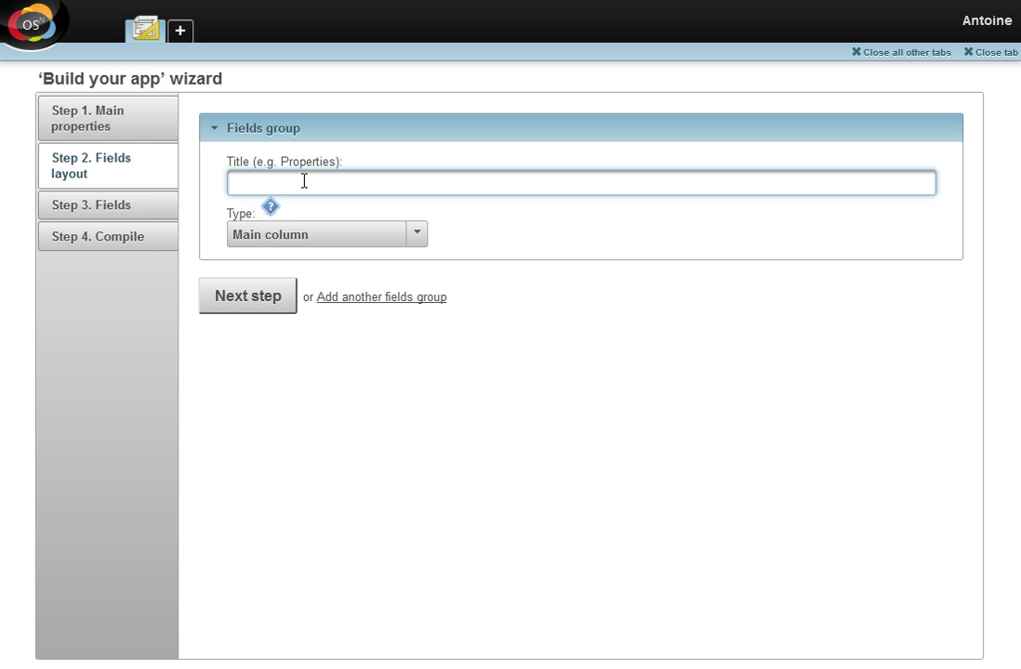
type("Co")
key("Down")
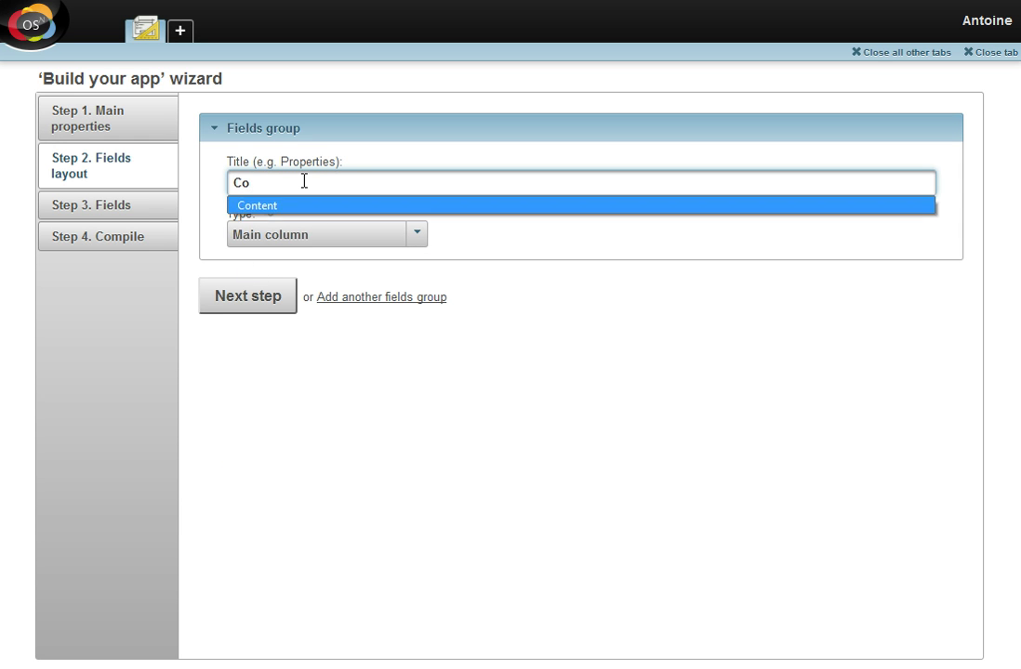
key("Return")
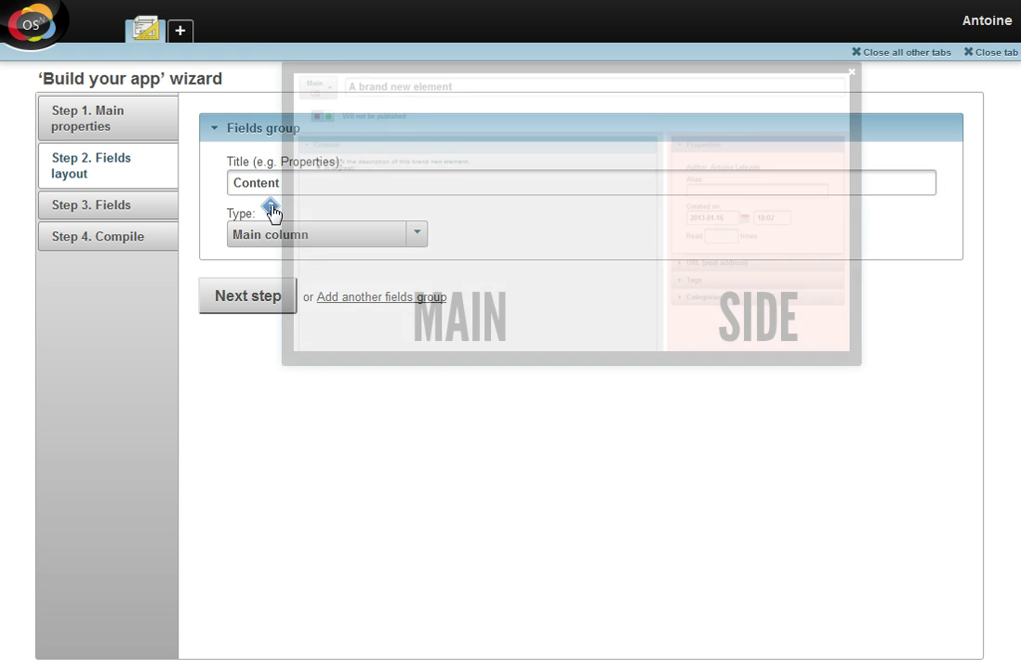
mouse_move(269, 206)
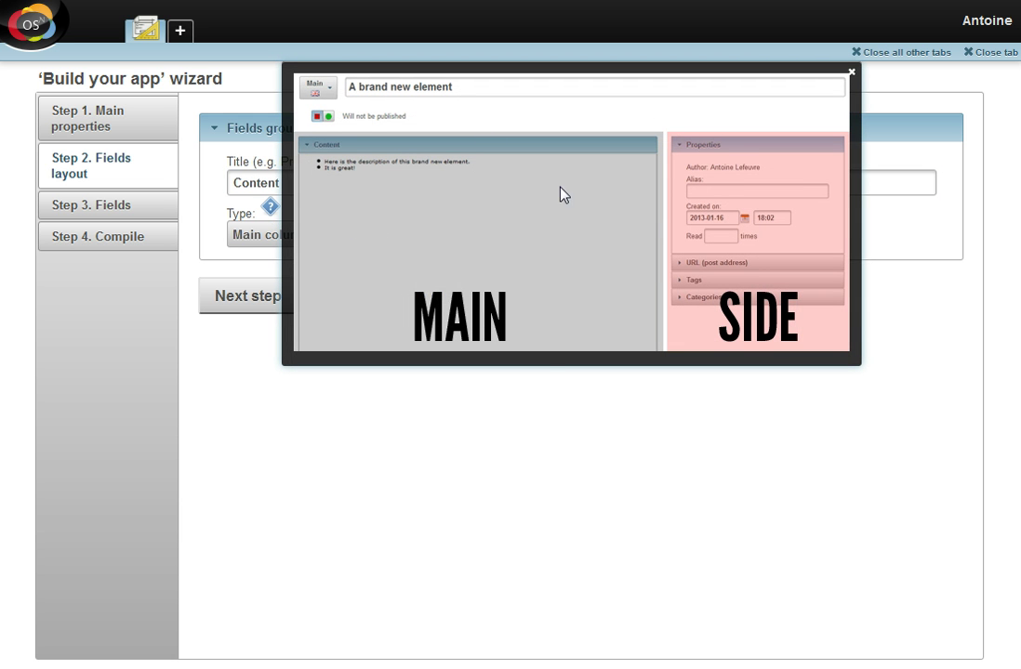
left_click(852, 73)
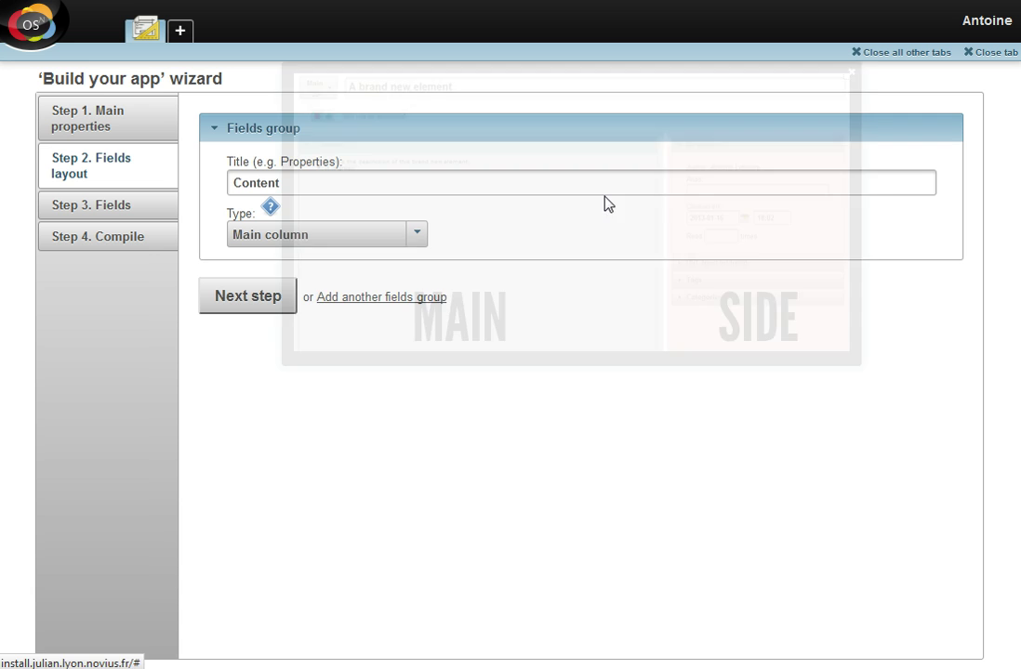
Step: Add a second fields group 'Main properties' placed in the side column
left_click(355, 297)
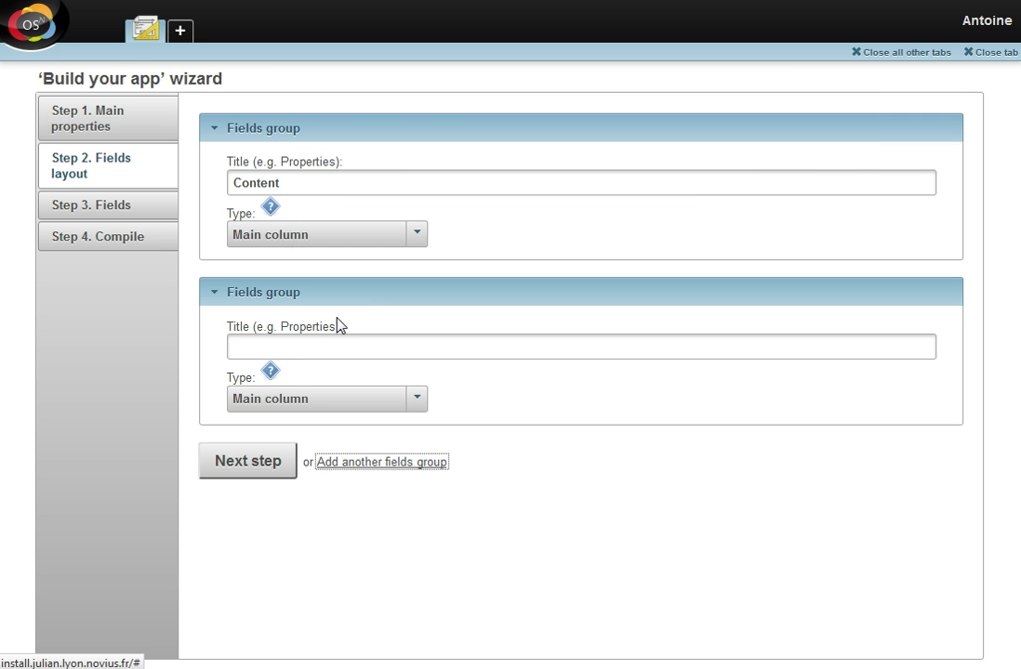
left_click(326, 341)
type("M")
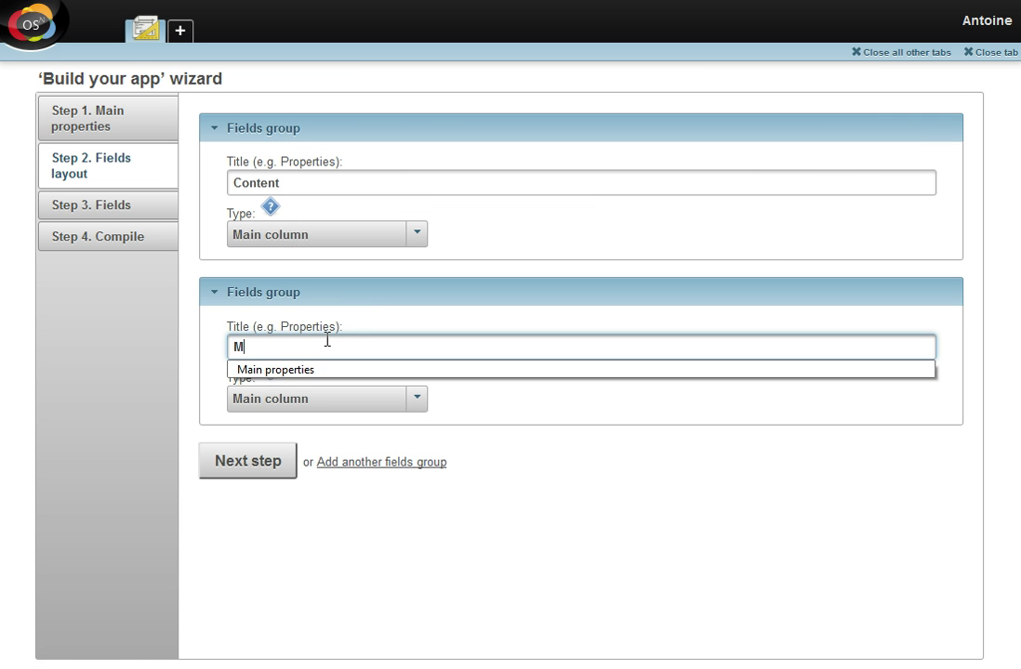
key("Down")
key("Return")
left_click(417, 400)
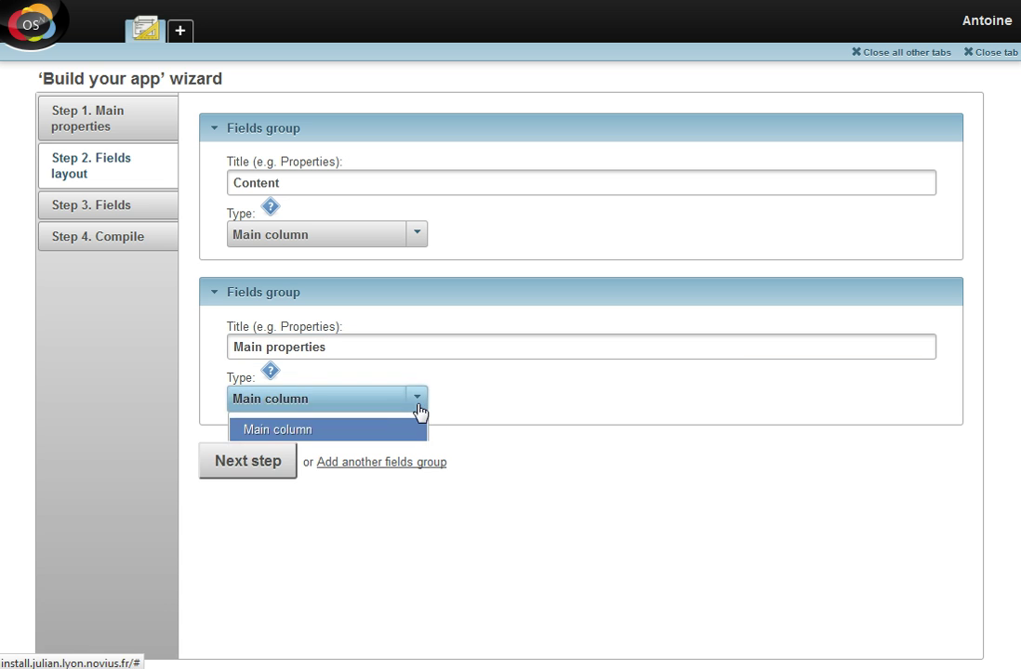
left_click(335, 453)
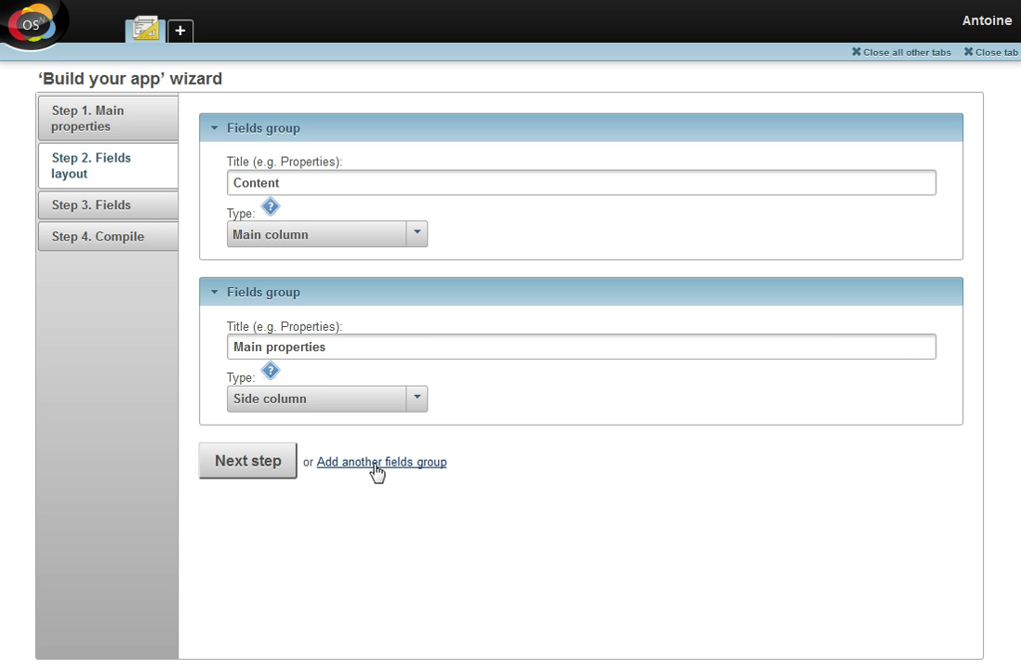
Step: Add a third fields group 'Options' placed in the side column
left_click(375, 462)
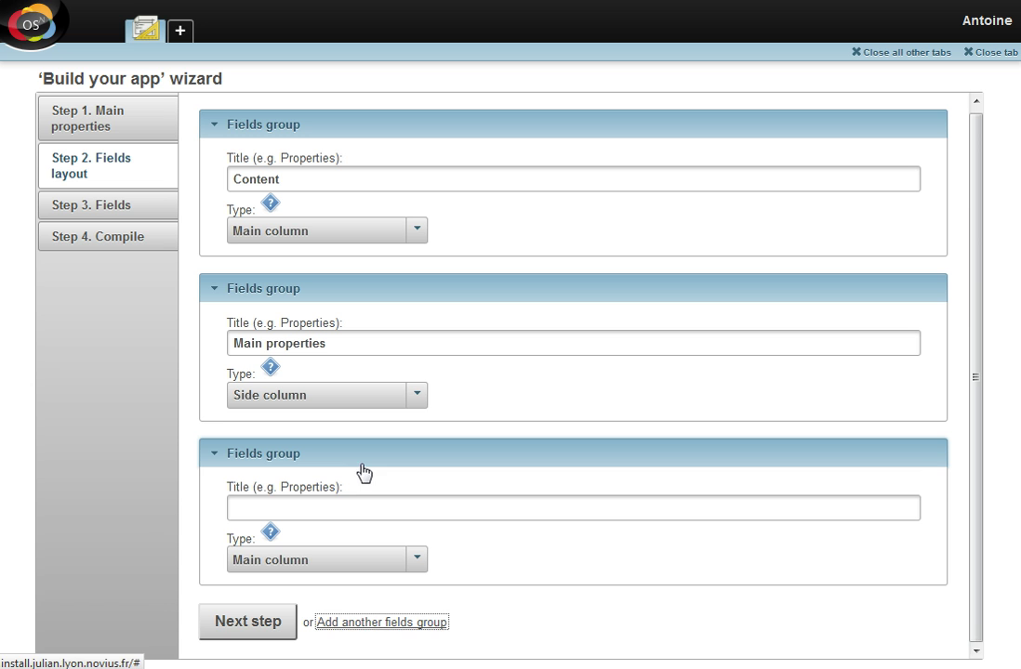
left_click(330, 511)
type("O")
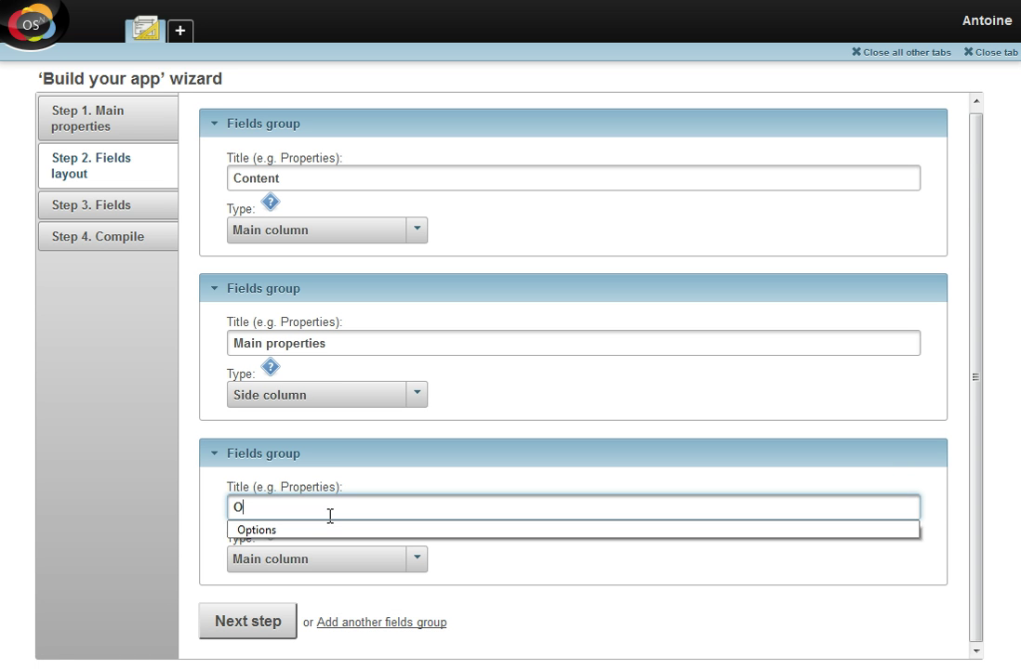
left_click(319, 530)
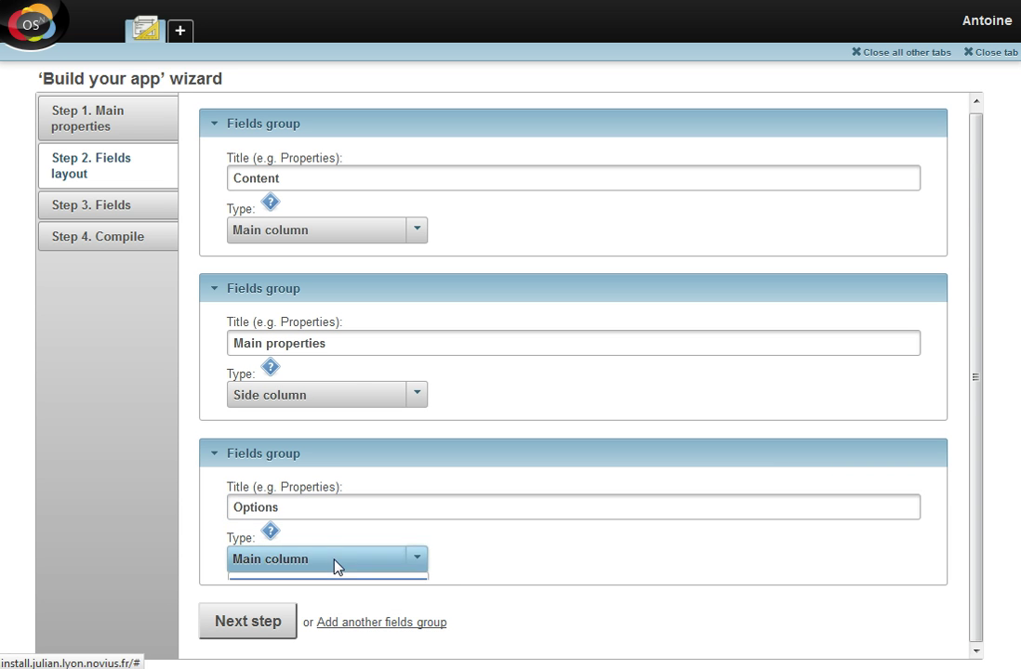
left_click(336, 563)
left_click(296, 614)
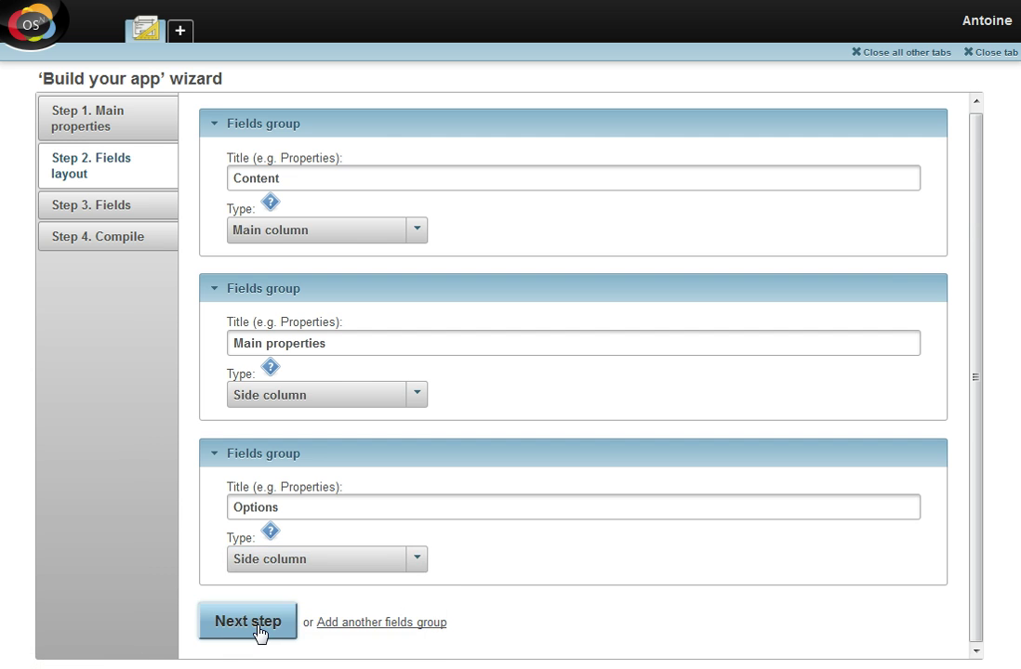
Step: On the fields step, add a Title field and make it the form's title
left_click(257, 627)
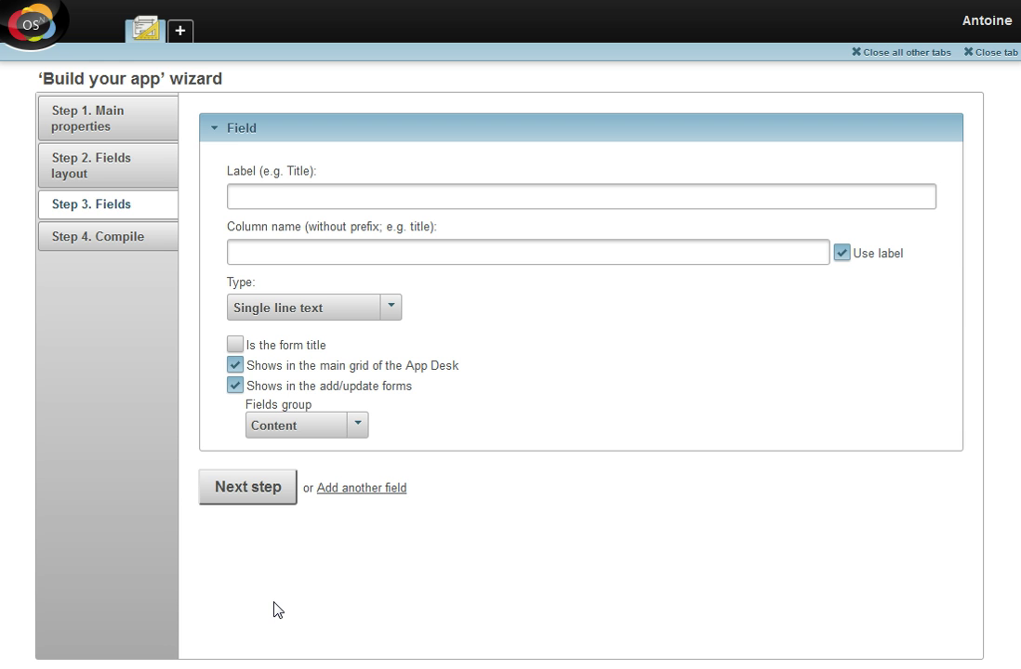
left_click(275, 197)
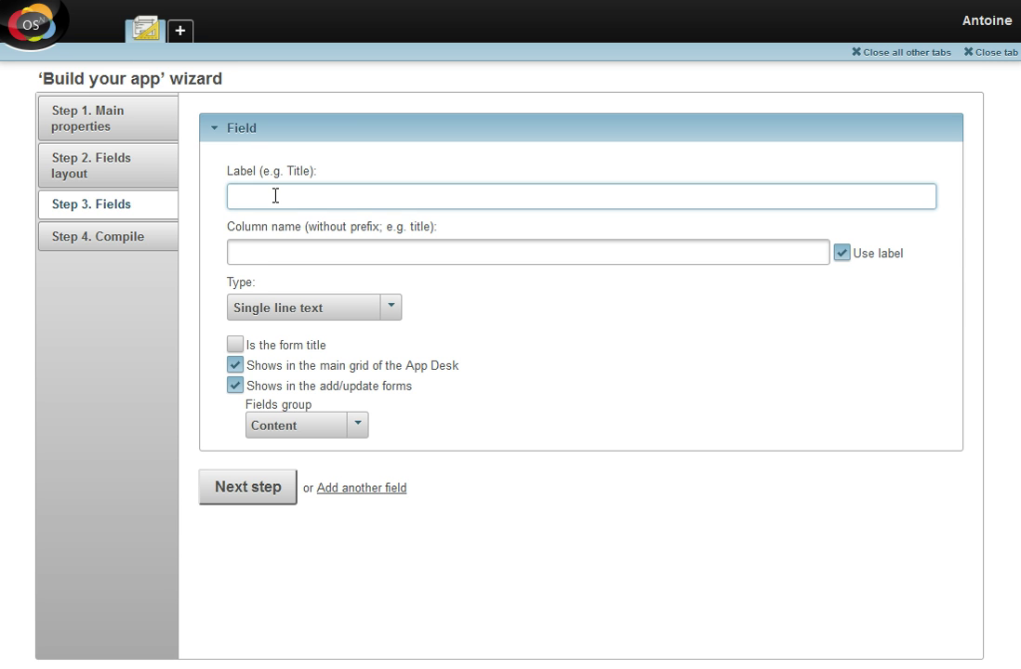
type("T")
key("Down")
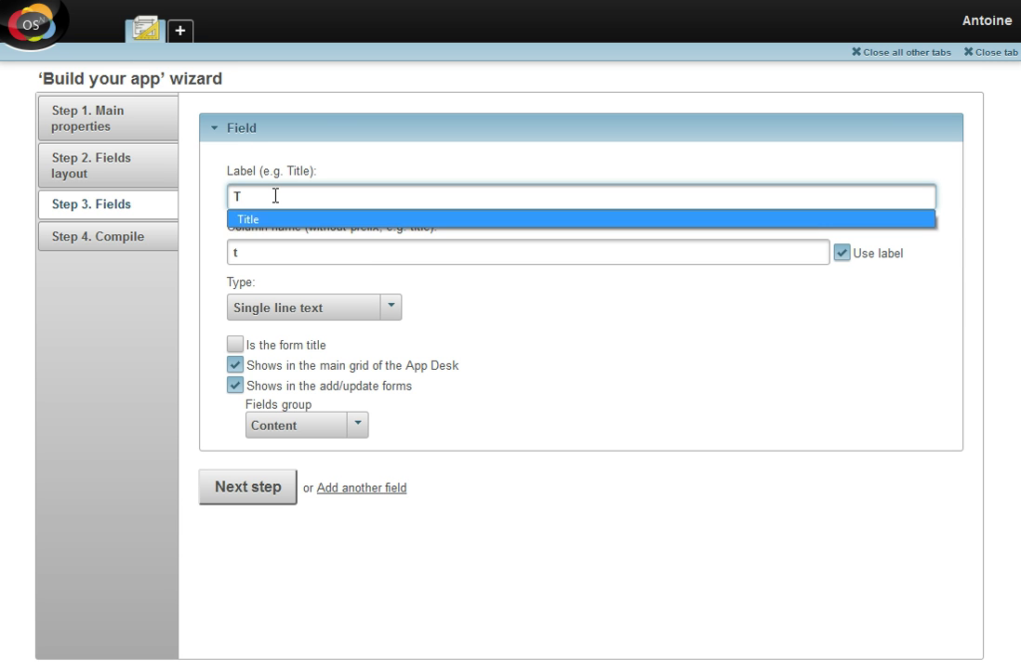
key("Return")
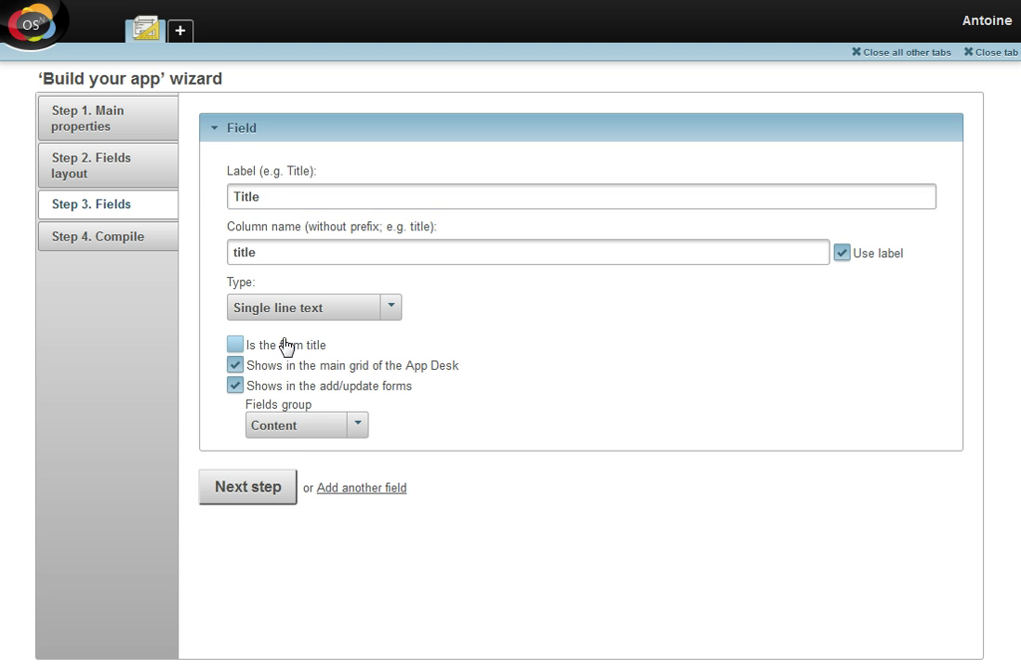
left_click(285, 345)
Step: Add an Image field of type Image from Media Centre
left_click(373, 452)
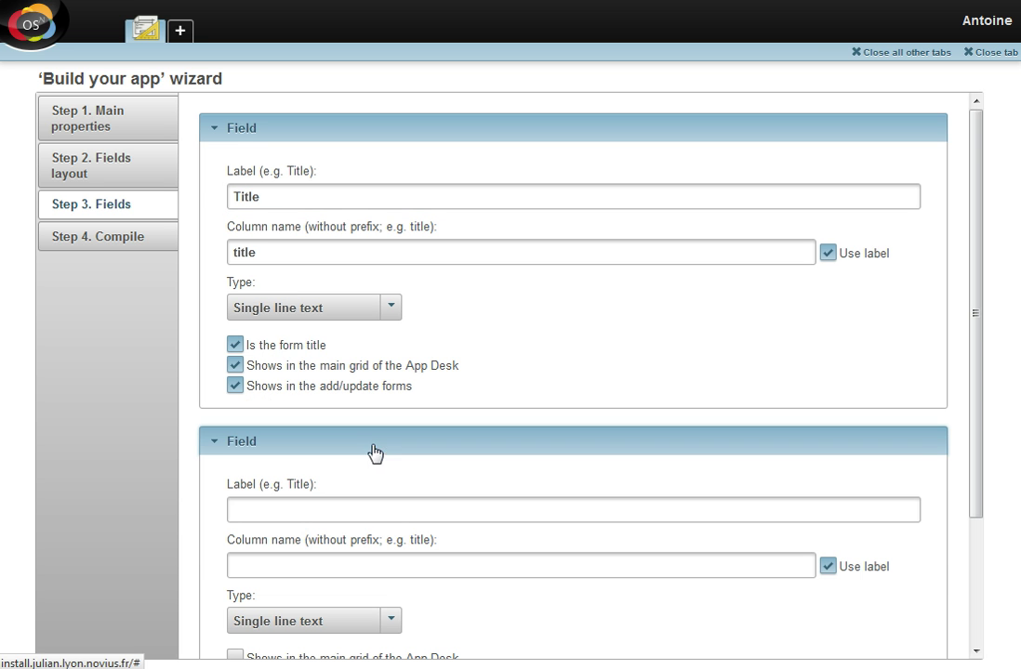
left_click(309, 514)
type("Im")
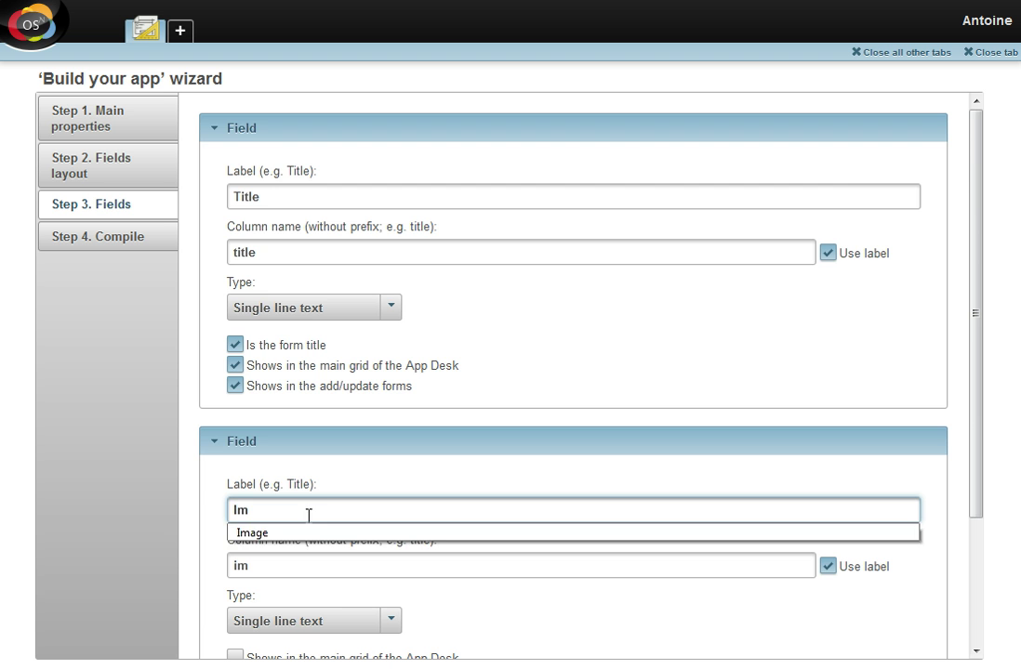
left_click(279, 534)
scroll(292, 506, "down", 3)
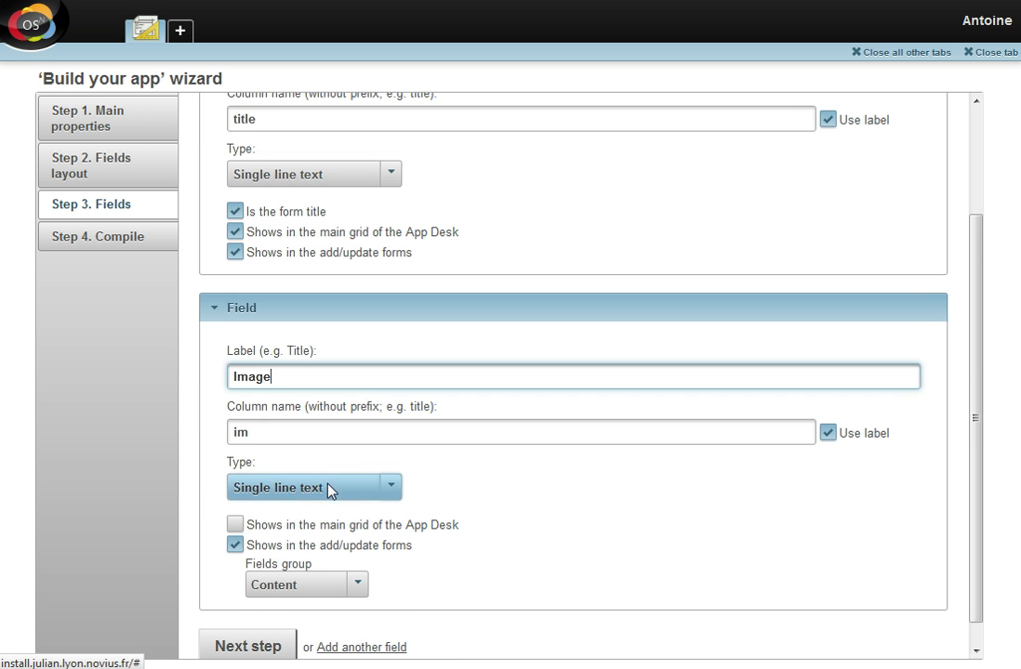
left_click(328, 490)
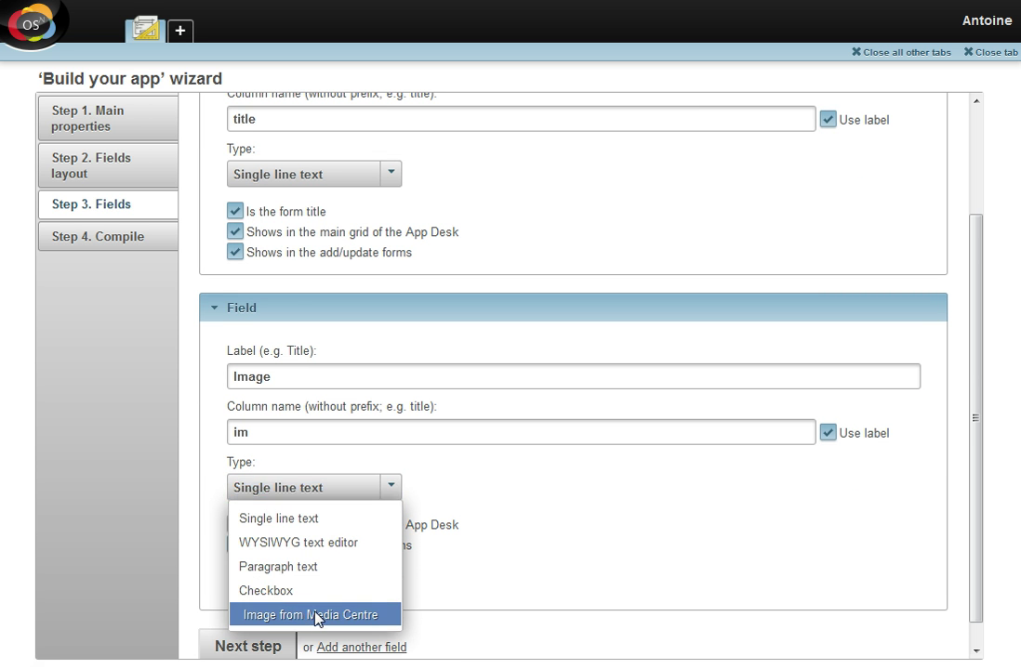
left_click(319, 615)
scroll(455, 455, "down", 1)
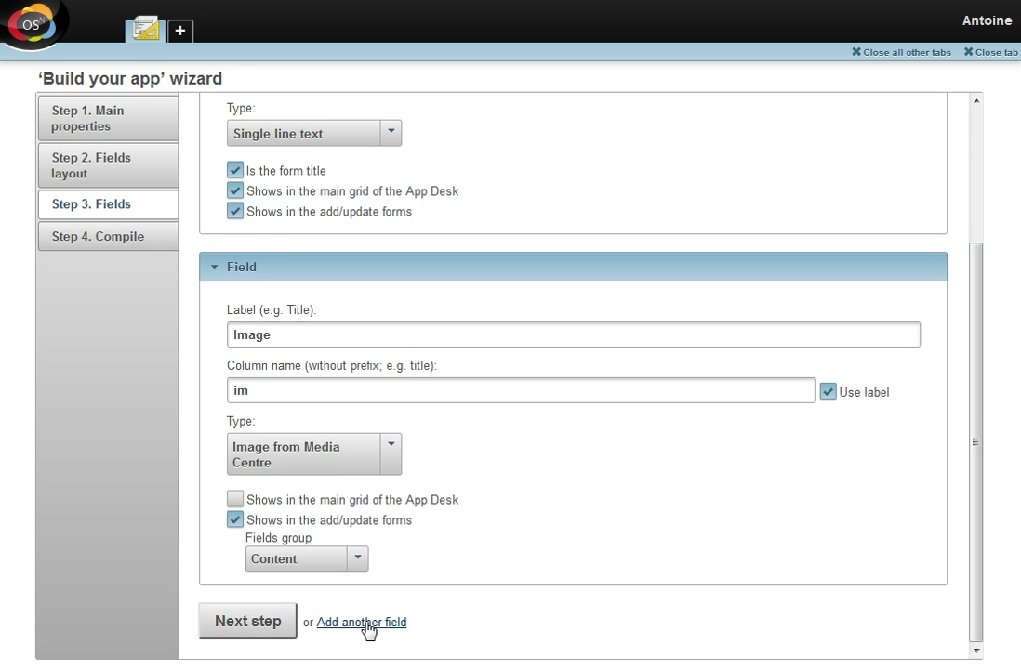
Step: Add a Description field of type WYSIWYG
left_click(369, 622)
scroll(414, 464, "down", 5)
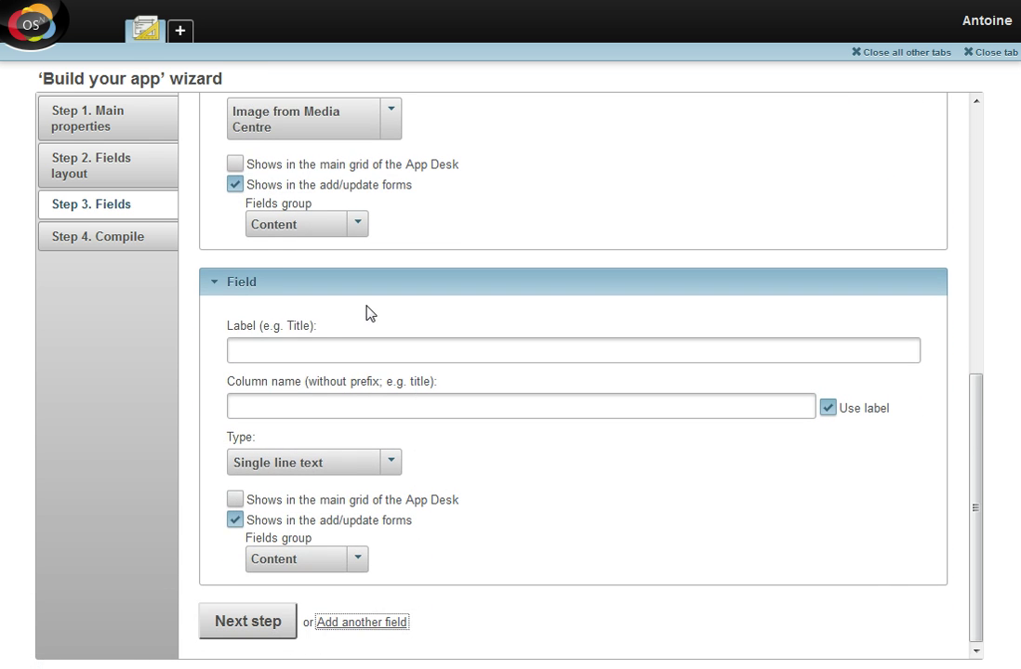
left_click(358, 350)
type("De")
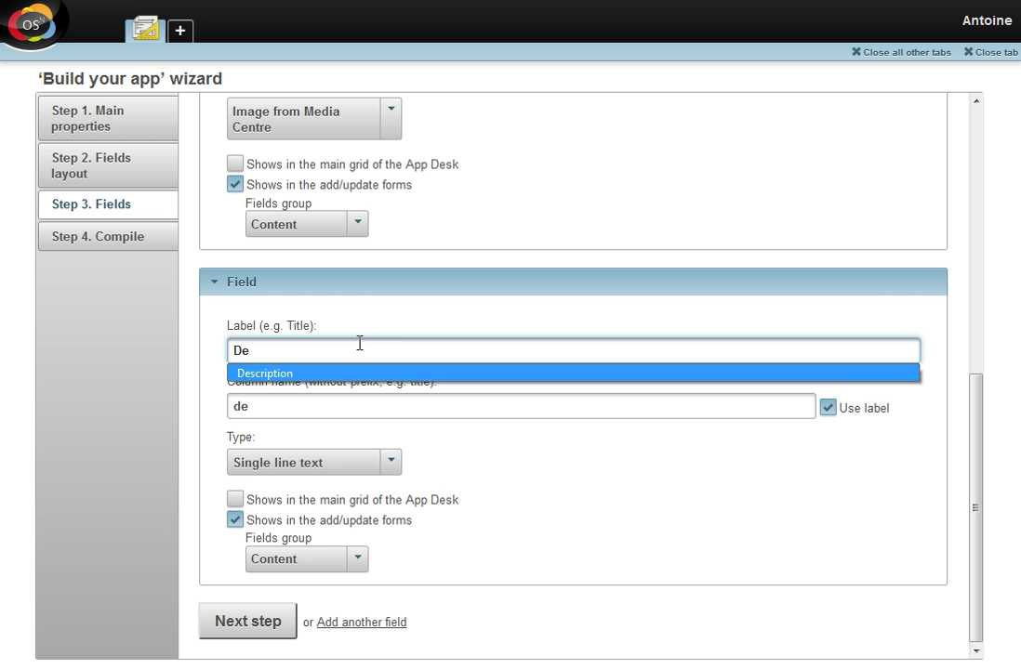
type("scription")
left_click(353, 462)
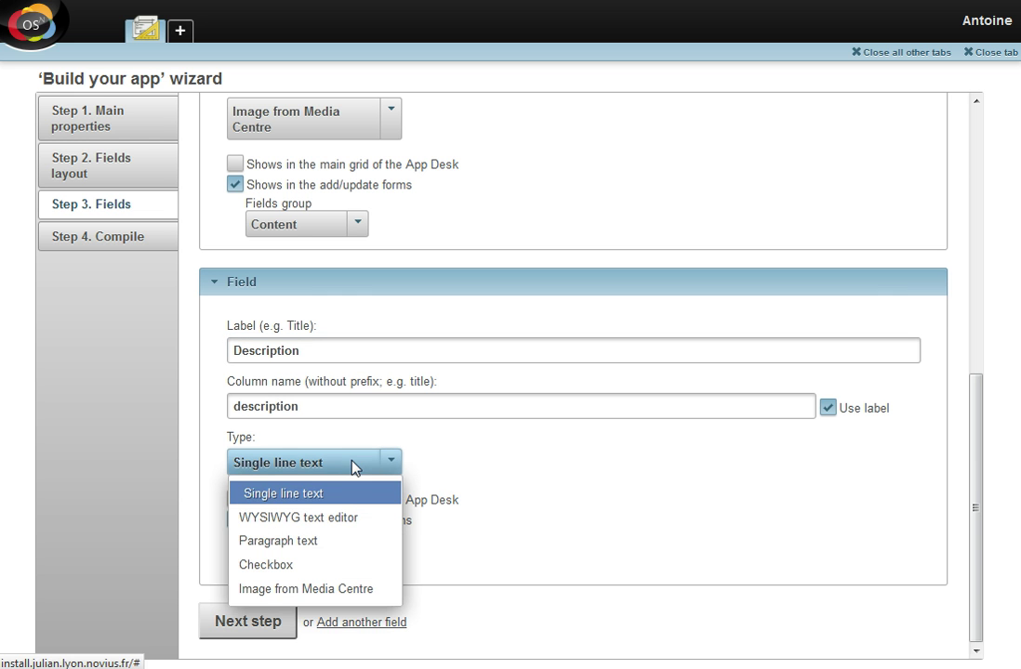
left_click(325, 518)
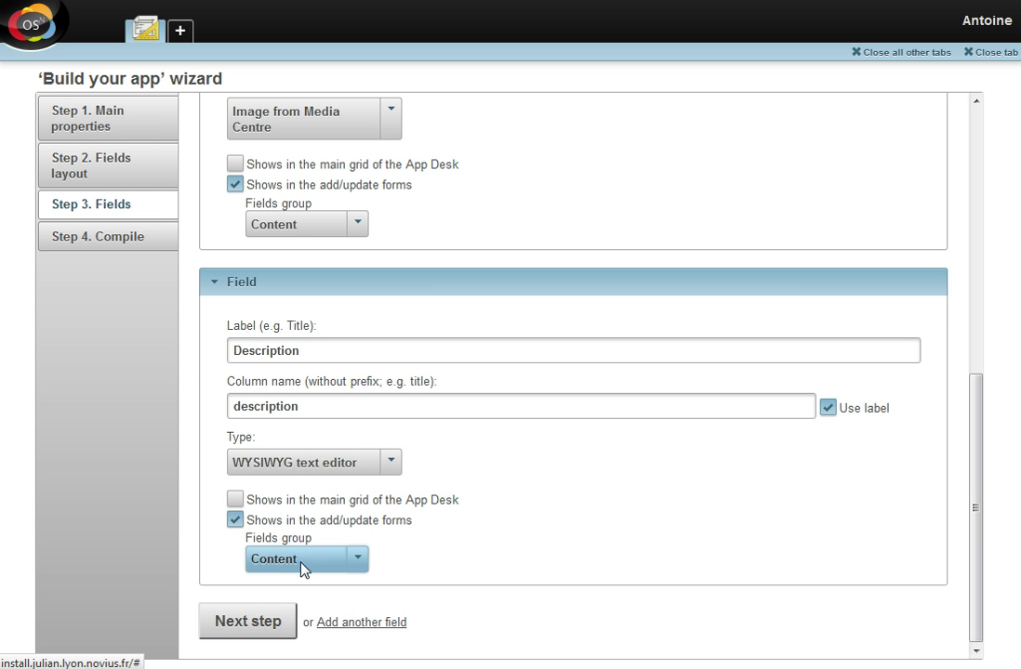
Step: Add a Behaviour field shown in the main grid, in the Main properties group
left_click(349, 625)
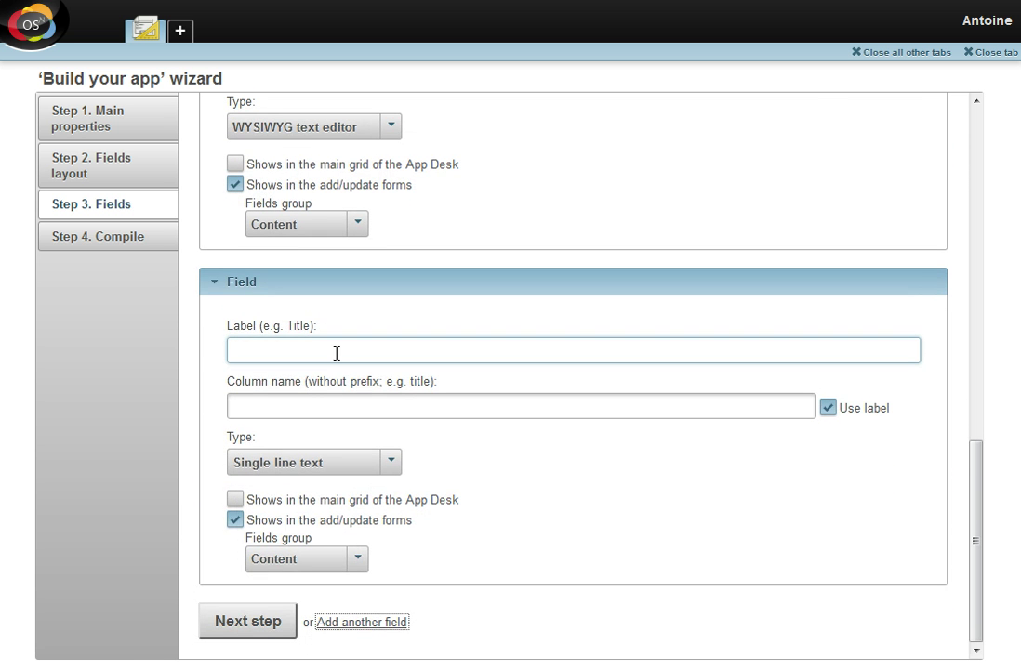
left_click(335, 352)
type("B")
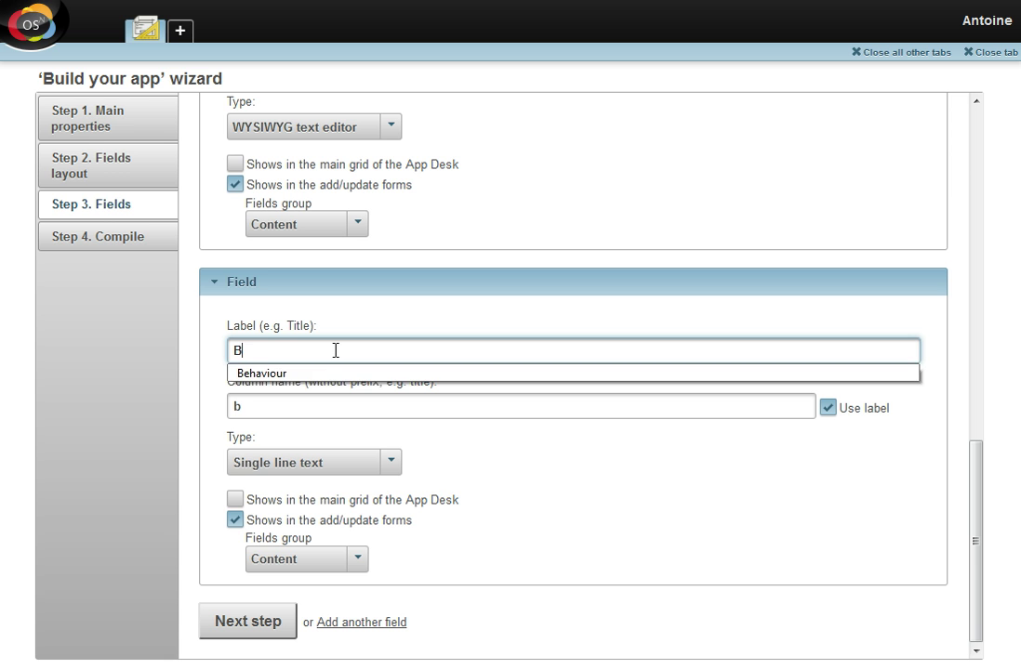
key("Down")
key("Return")
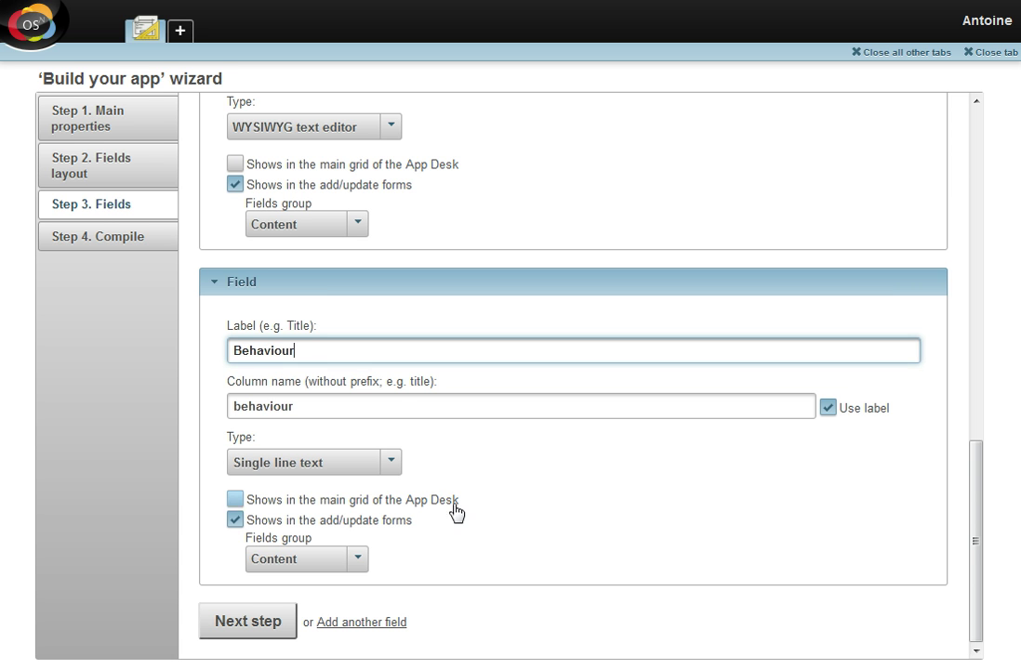
left_click(329, 507)
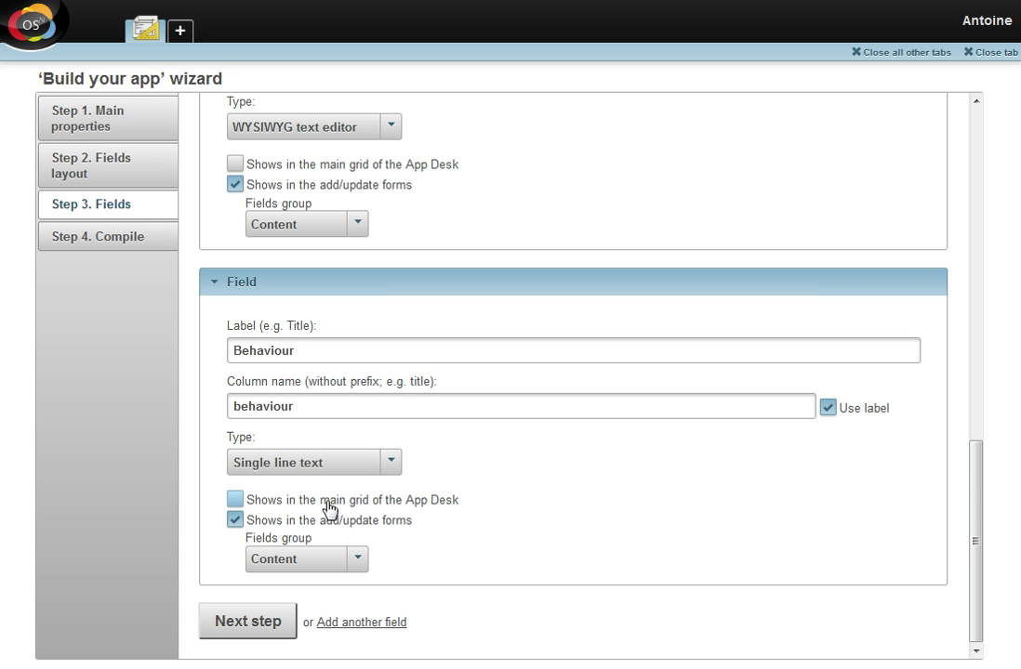
left_click(342, 574)
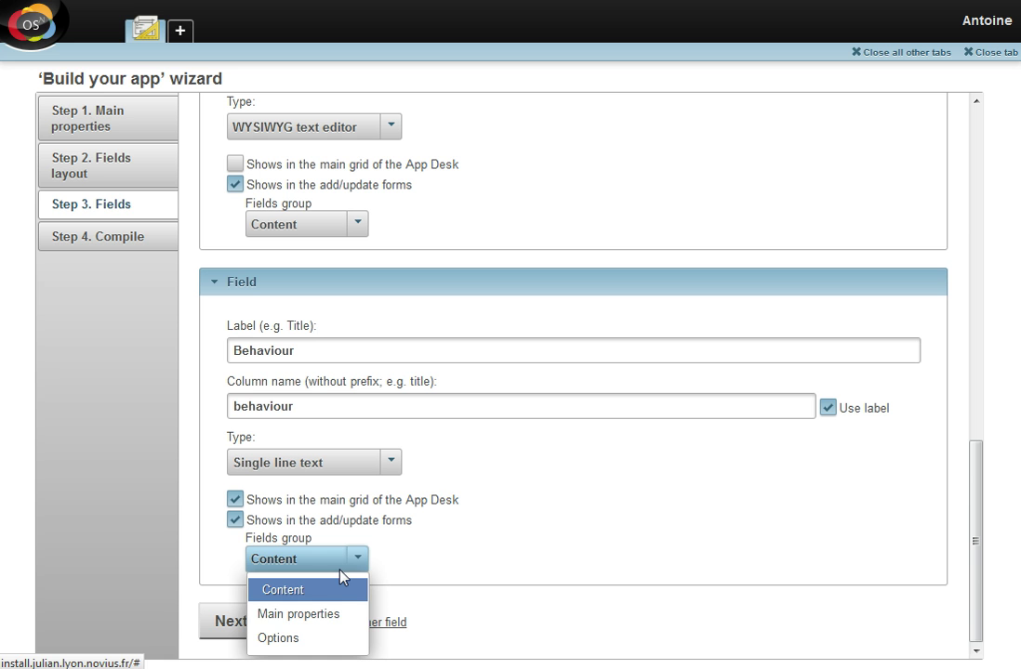
left_click(323, 616)
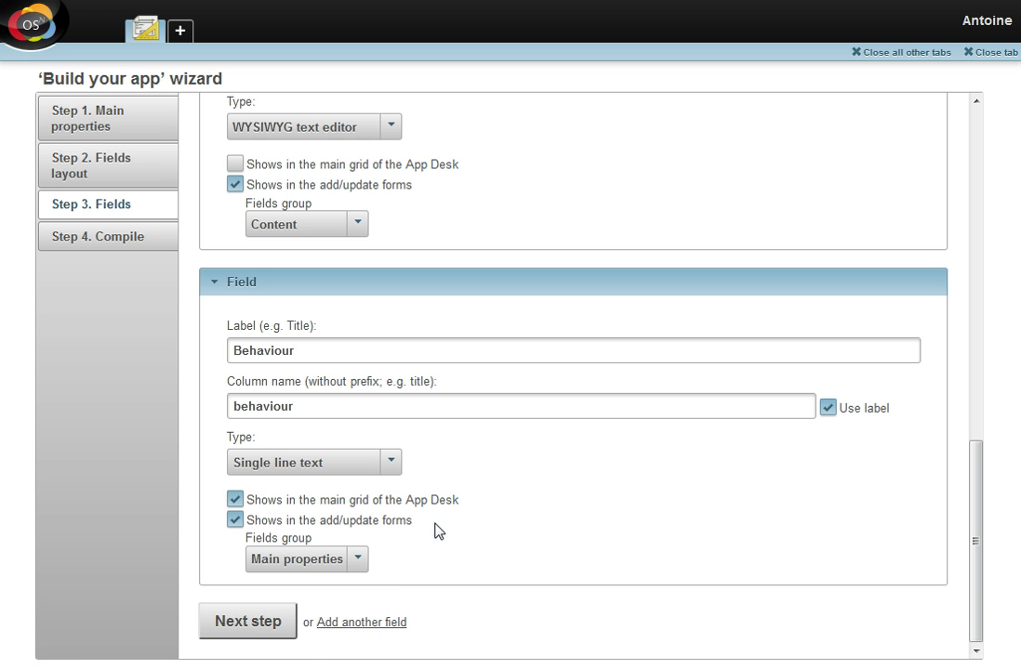
Step: Add a Favourite checkbox field shown in the App Desk main grid
left_click(390, 621)
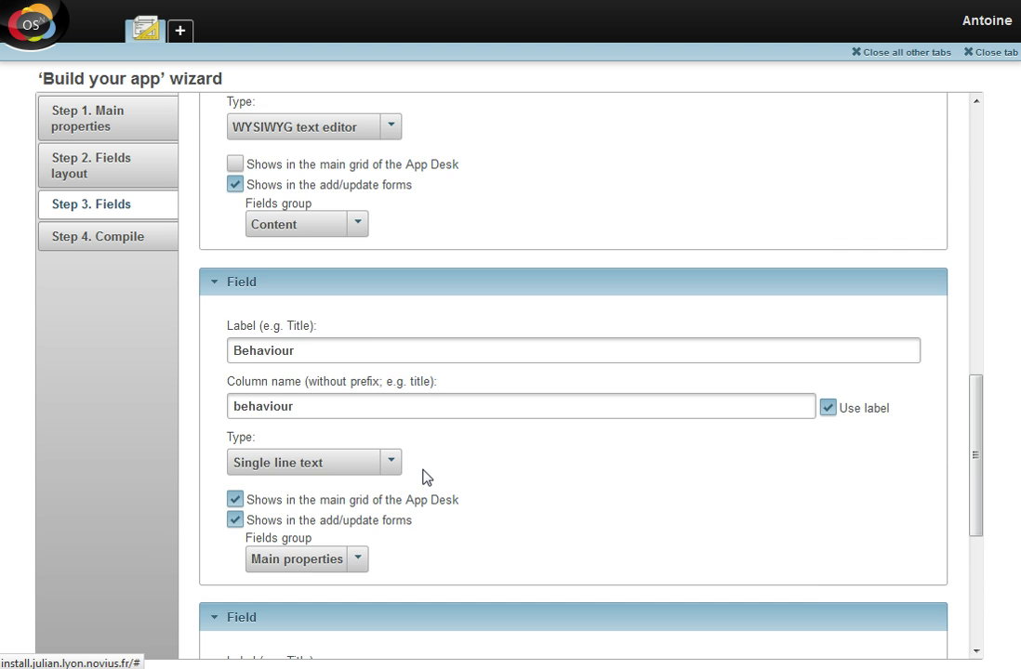
scroll(423, 477, "down", 4)
left_click(352, 352)
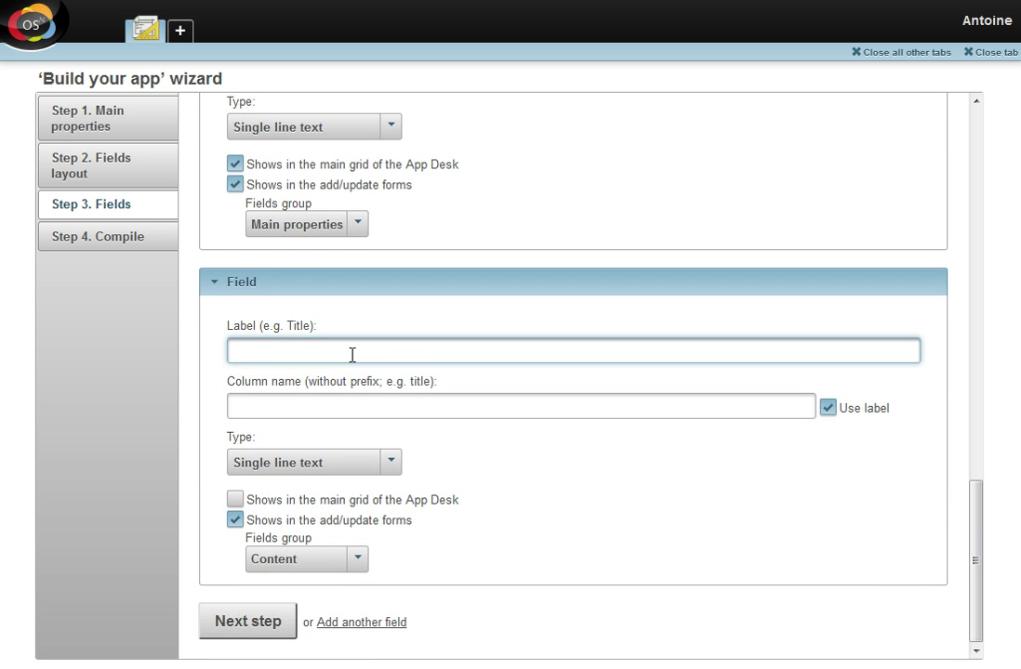
type("F")
key("Down")
key("Return")
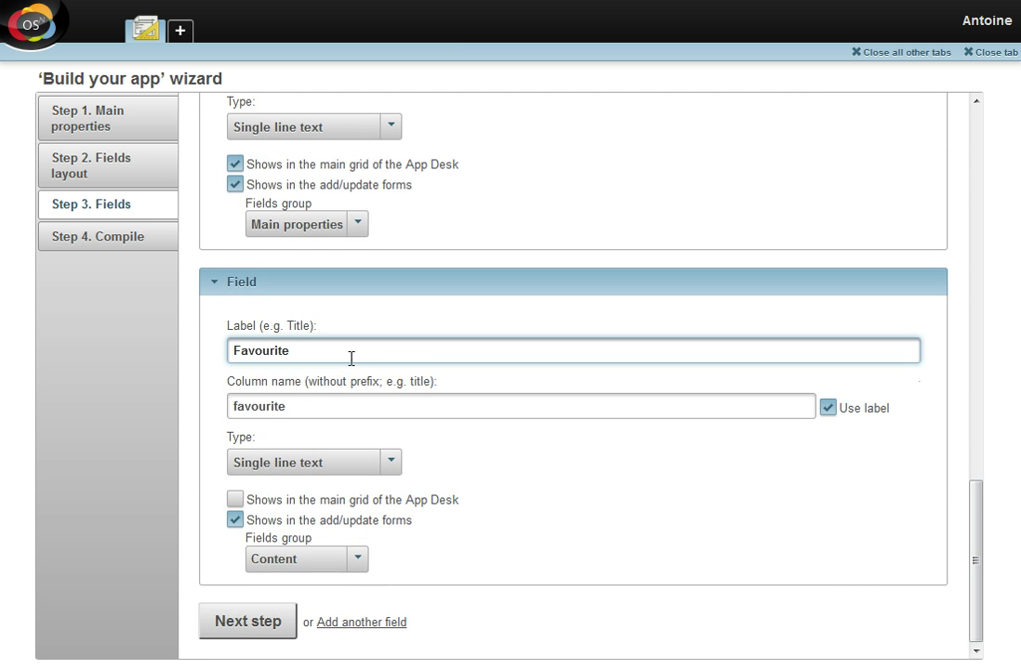
left_click(376, 465)
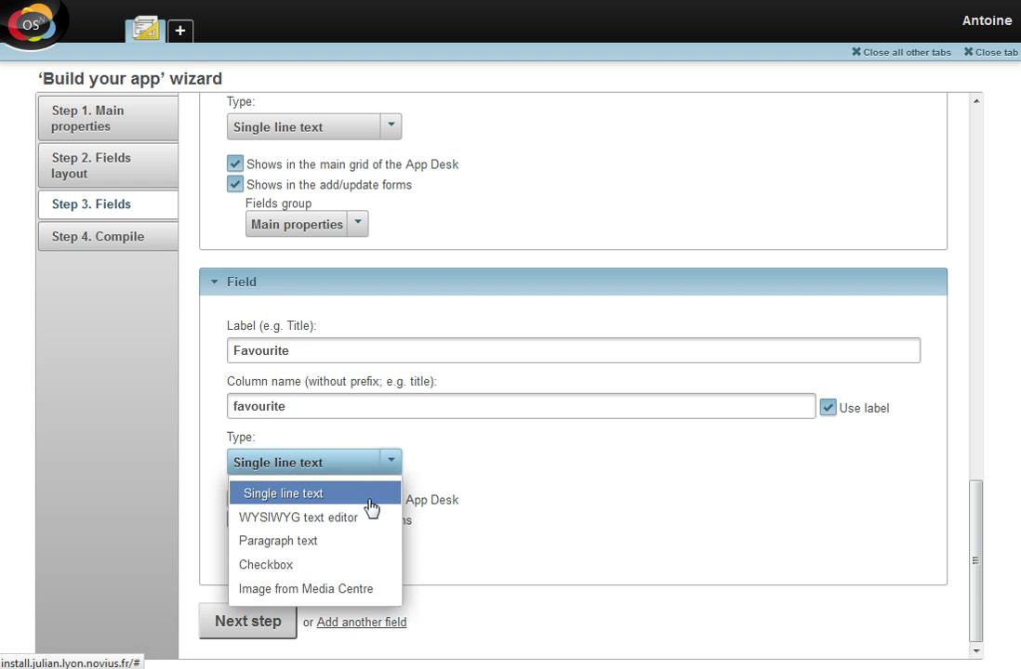
left_click(272, 564)
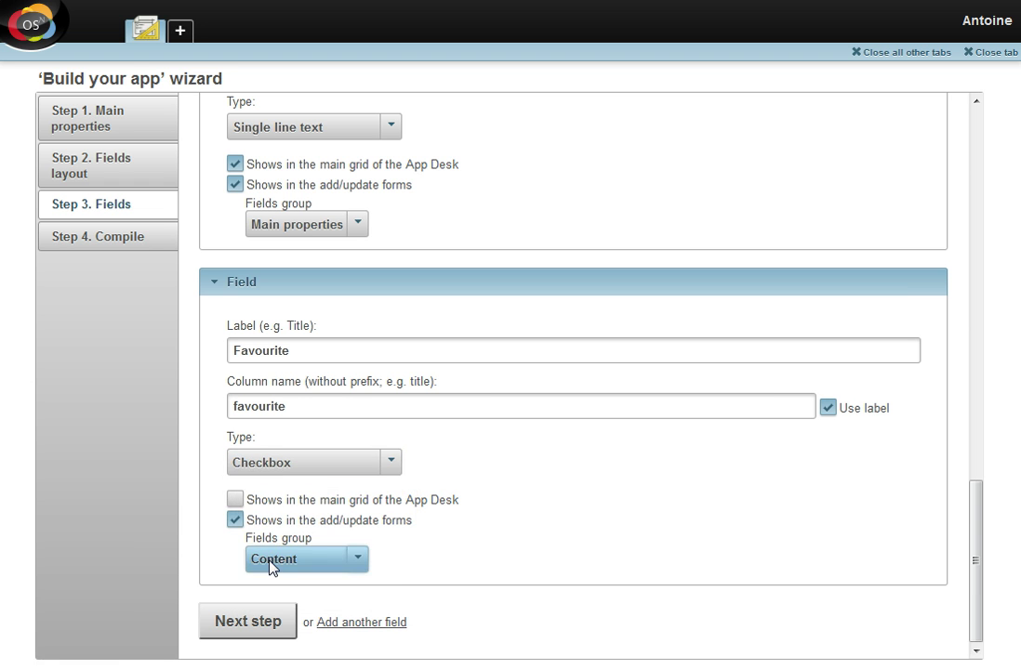
left_click(284, 506)
left_click(316, 571)
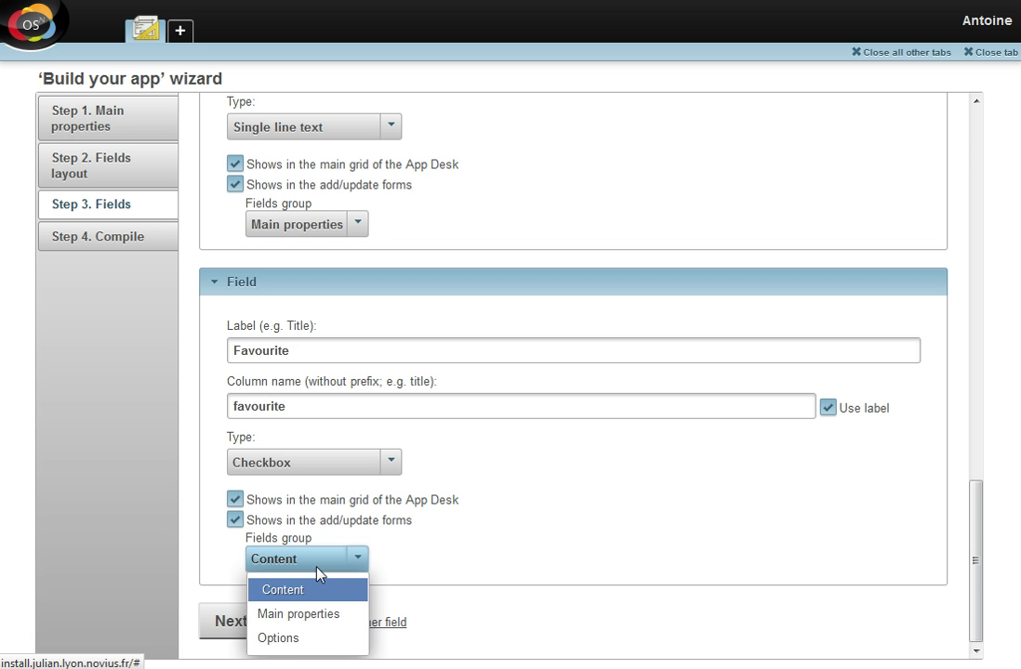
Step: Put Favourite in the Options group, generate the Smiley app, and open it from home
left_click(290, 638)
left_click(288, 572)
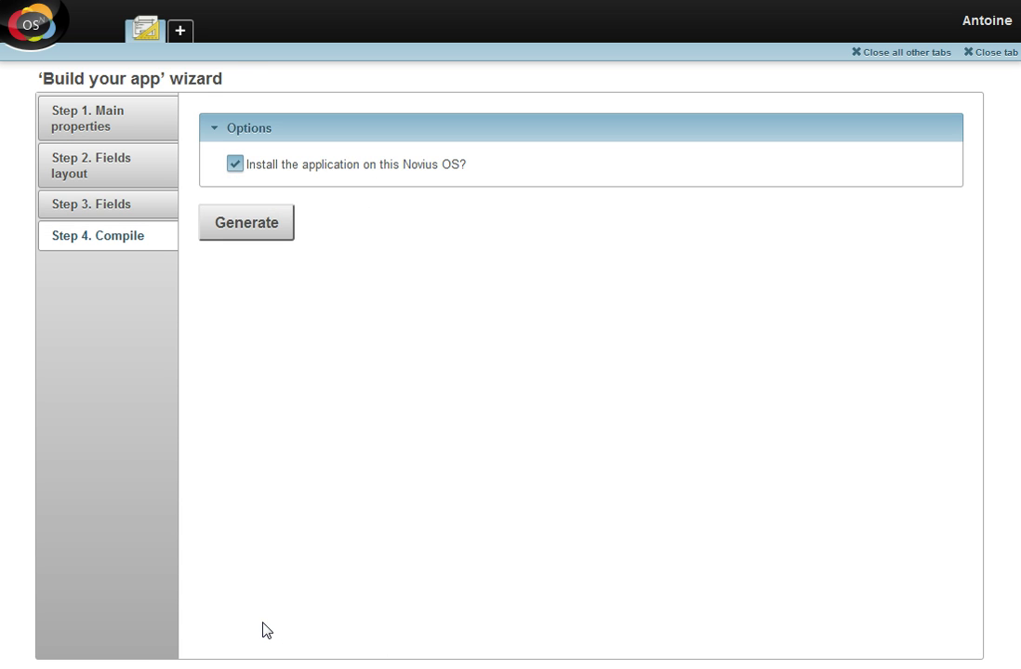
left_click(264, 226)
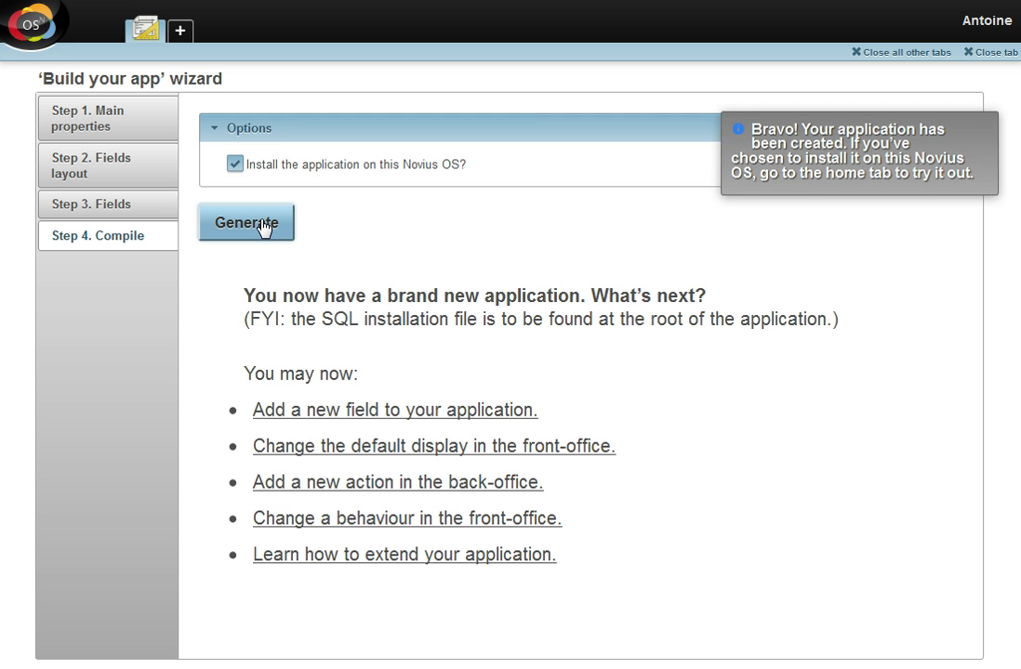
left_click(33, 25)
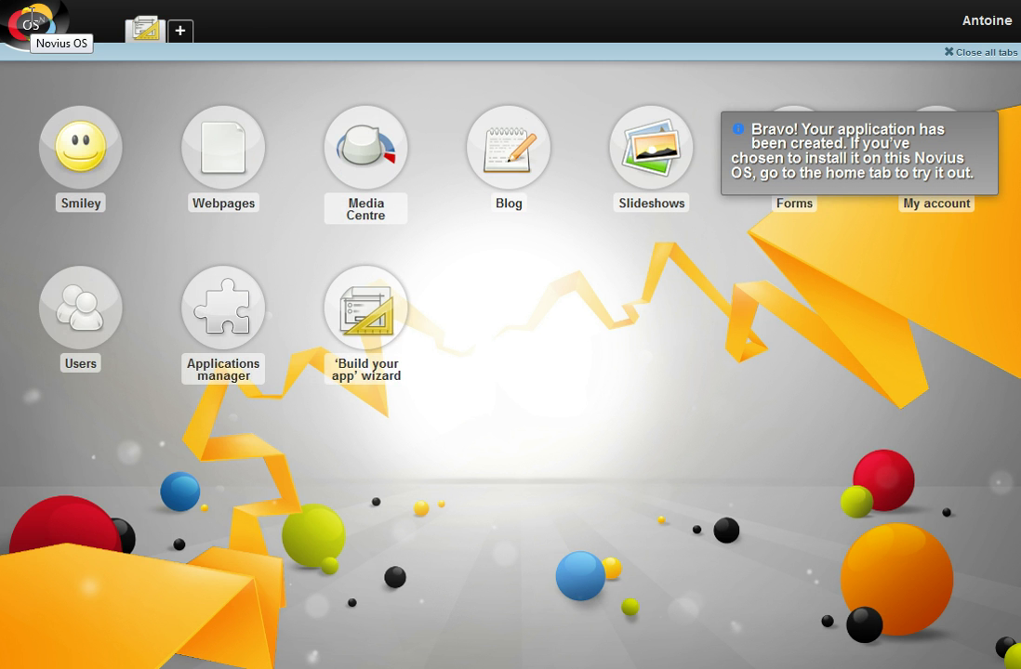
left_click(82, 154)
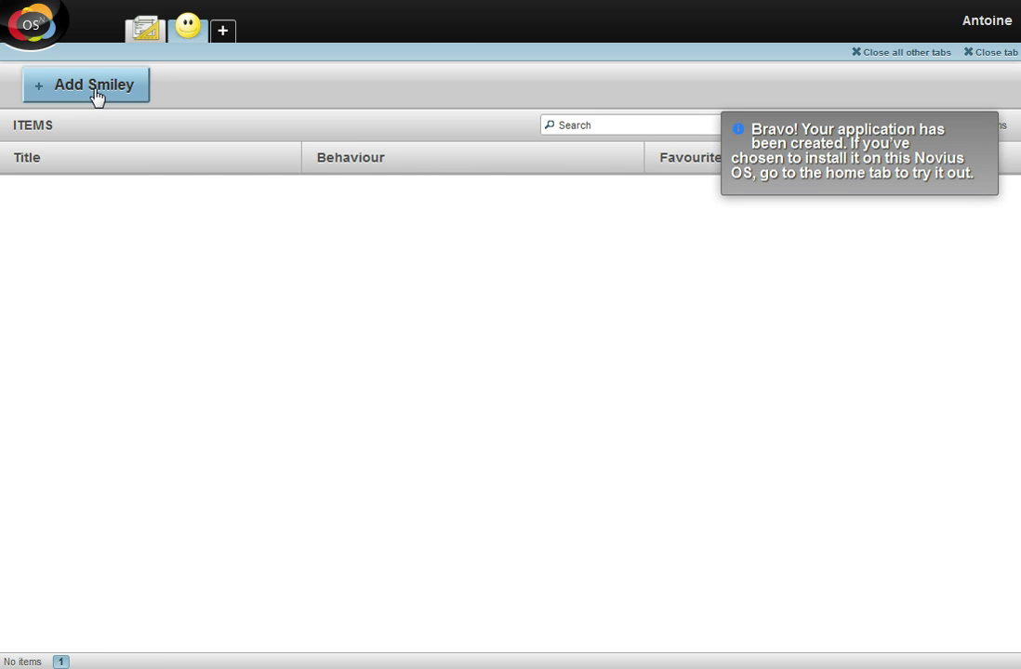
Step: Start a new item titled 'My first smiley' with the Happy Smiley picture
left_click(96, 94)
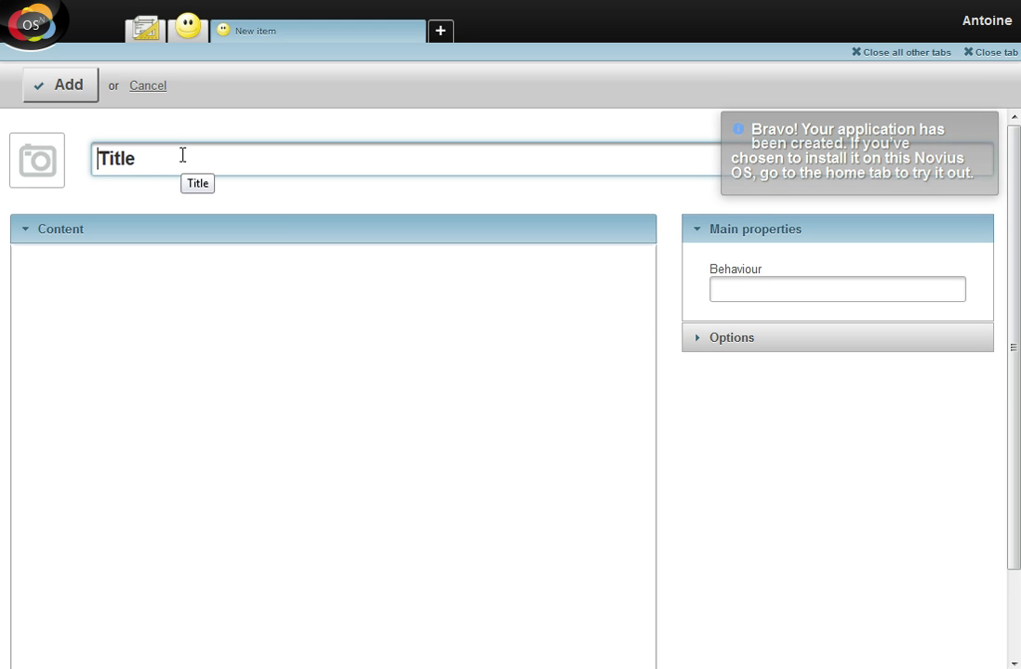
type("My first s")
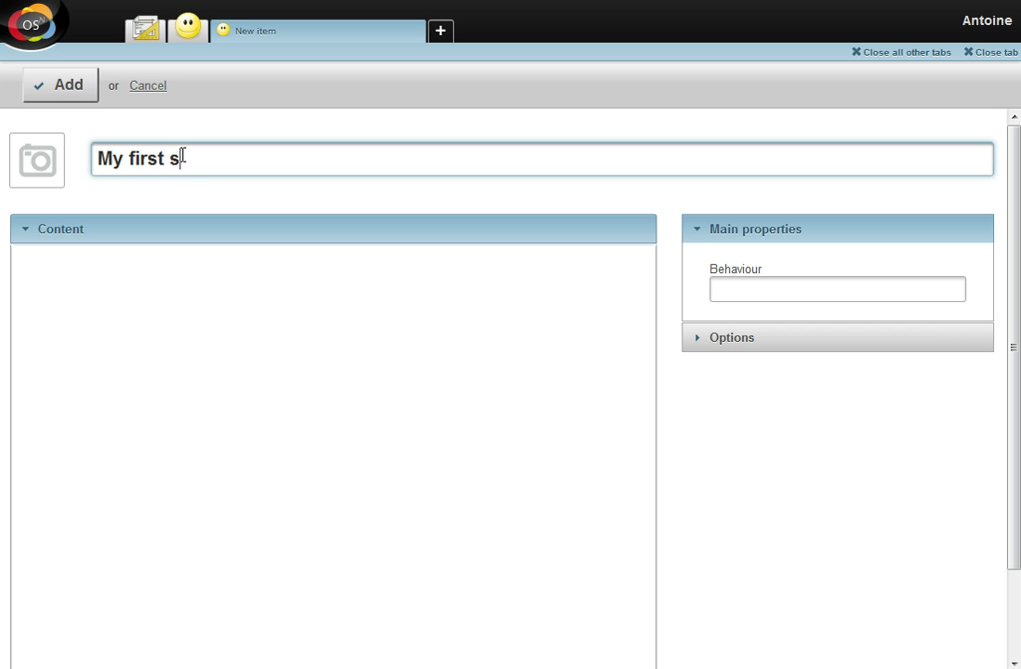
type("miley")
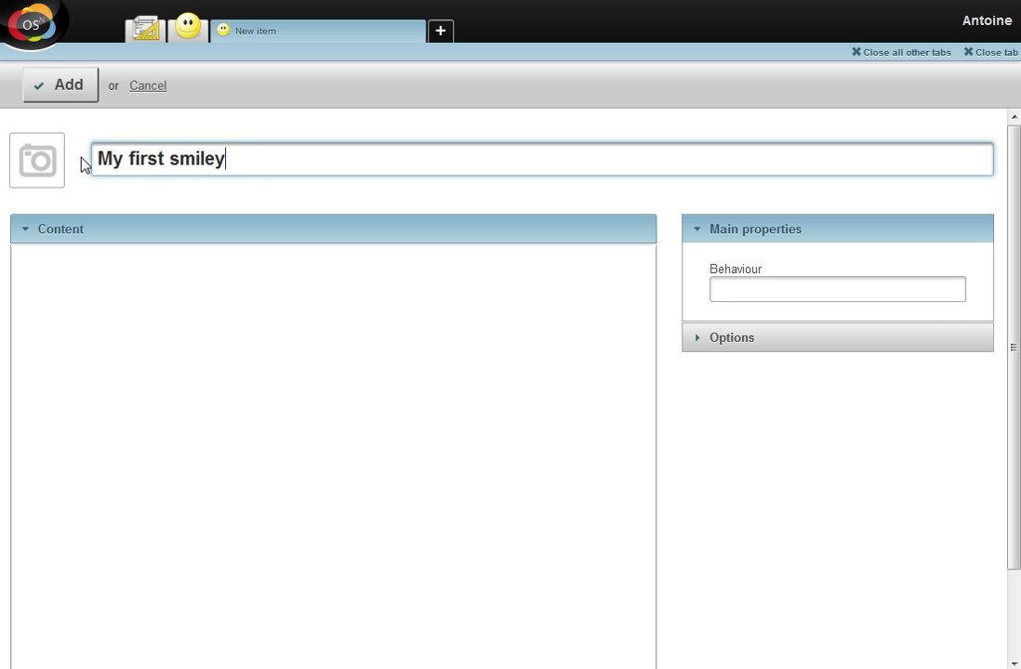
left_click(130, 171)
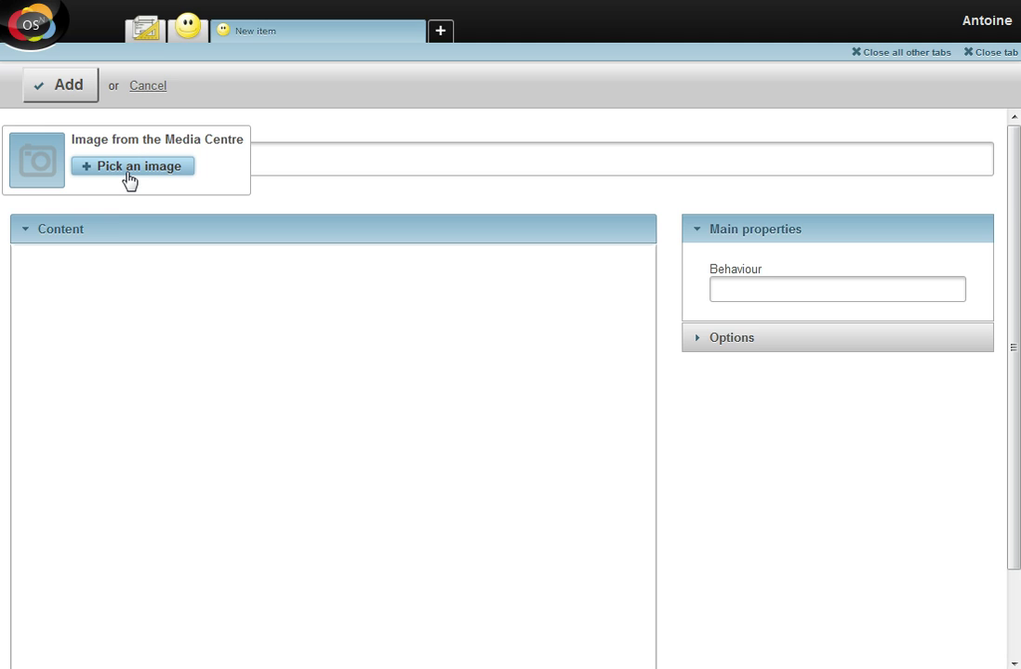
left_click(130, 167)
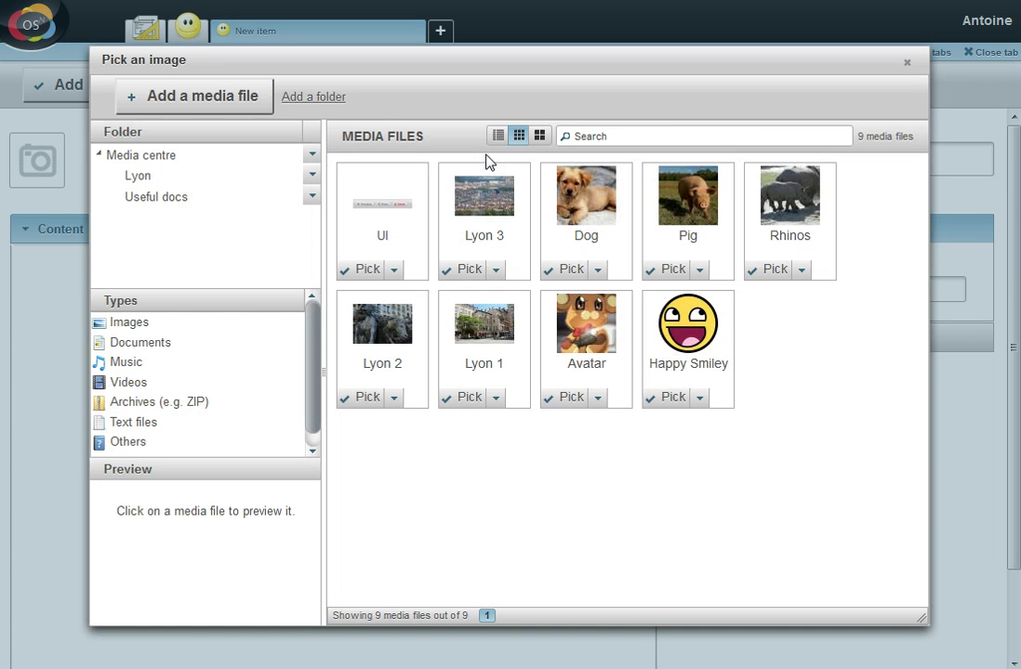
left_click(661, 401)
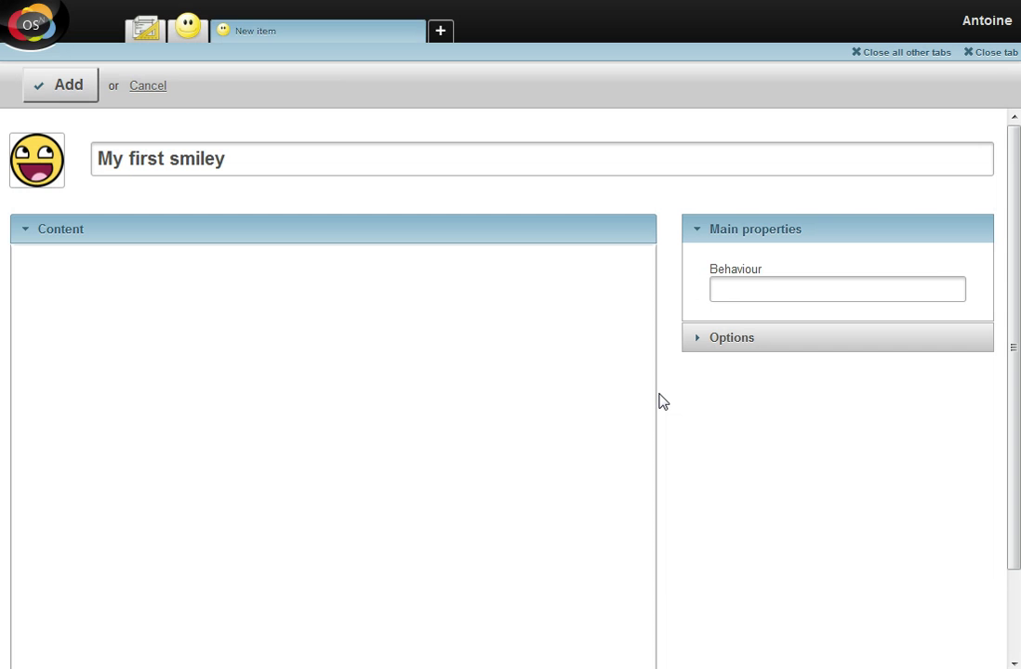
Step: Give it content 'He is happy', behaviour Happy, mark it favourite, and save it
left_click(338, 325)
type("H")
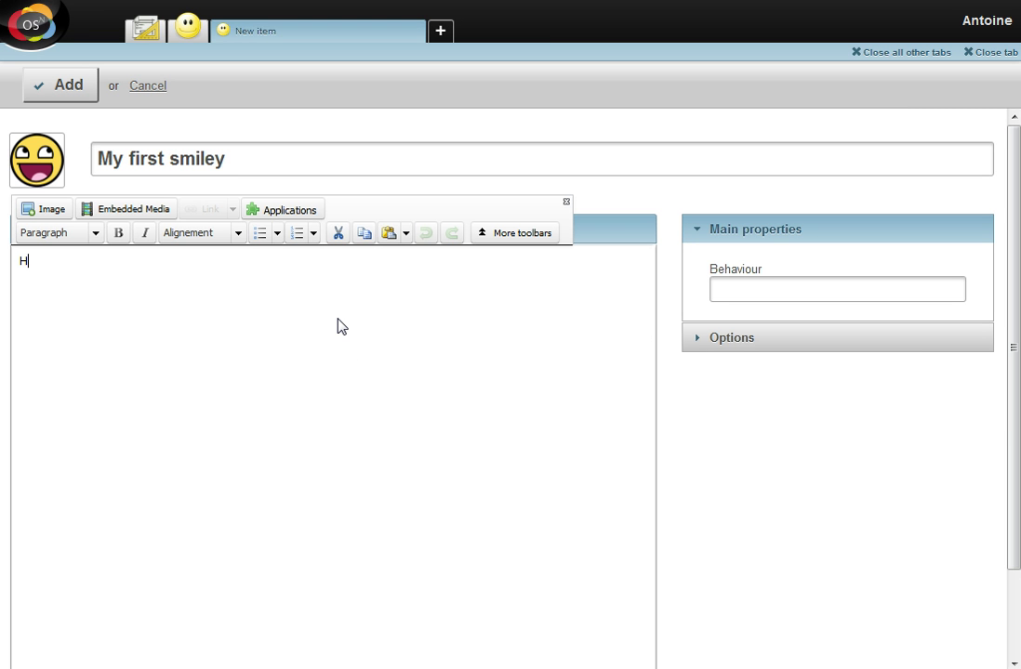
type("e is hap")
type("py.")
left_click(742, 288)
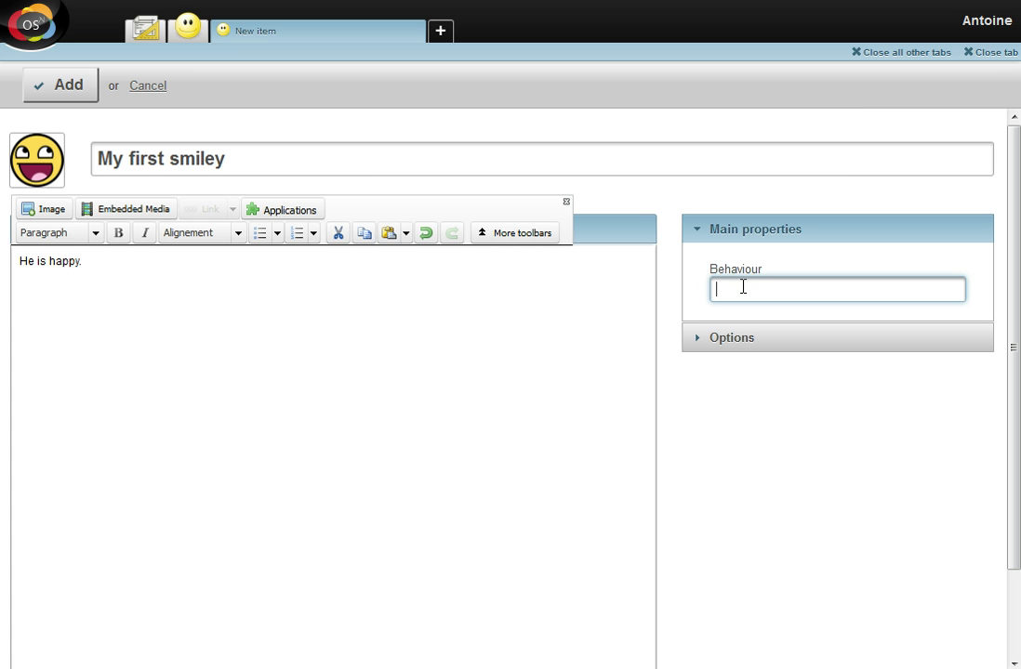
type("Happy")
left_click(748, 342)
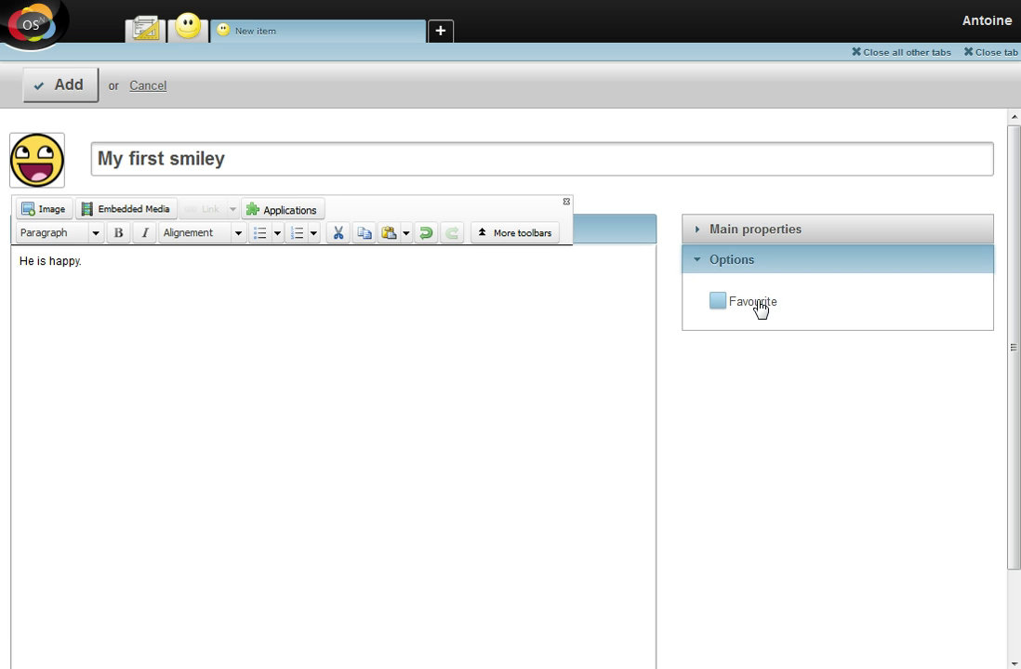
left_click(758, 306)
left_click(63, 96)
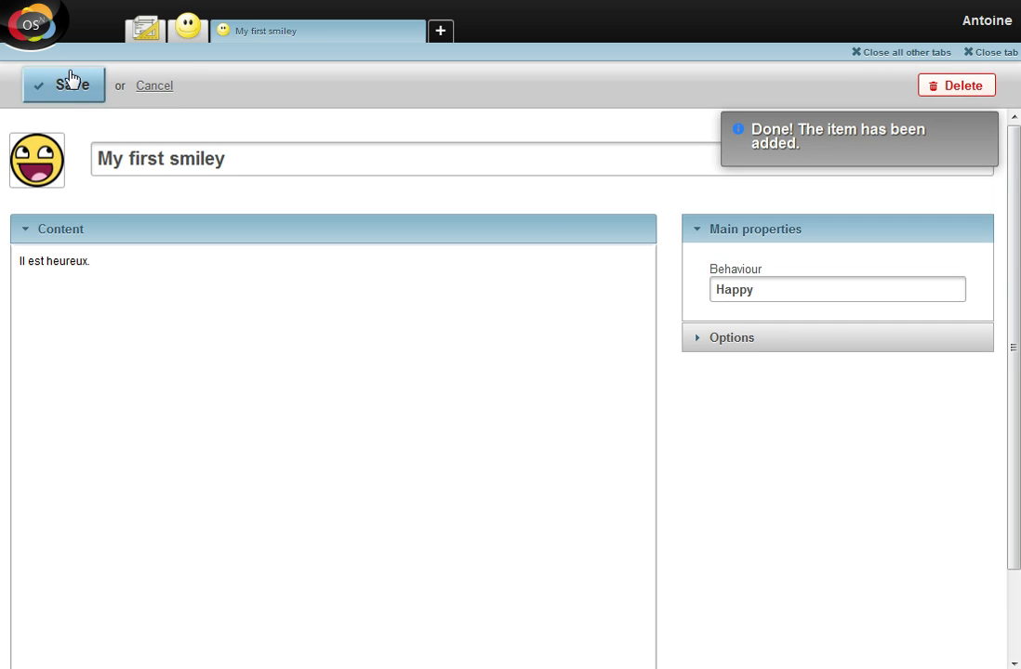
left_click(185, 37)
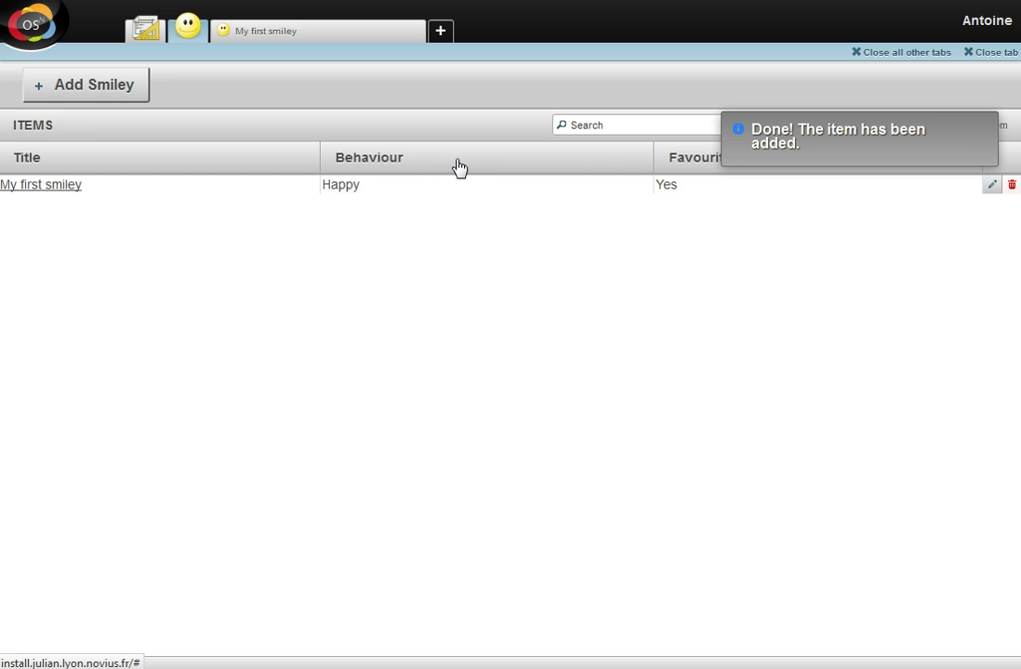
Step: Select the My first smiley row in the list, then switch to PhpStorm
left_click(695, 190)
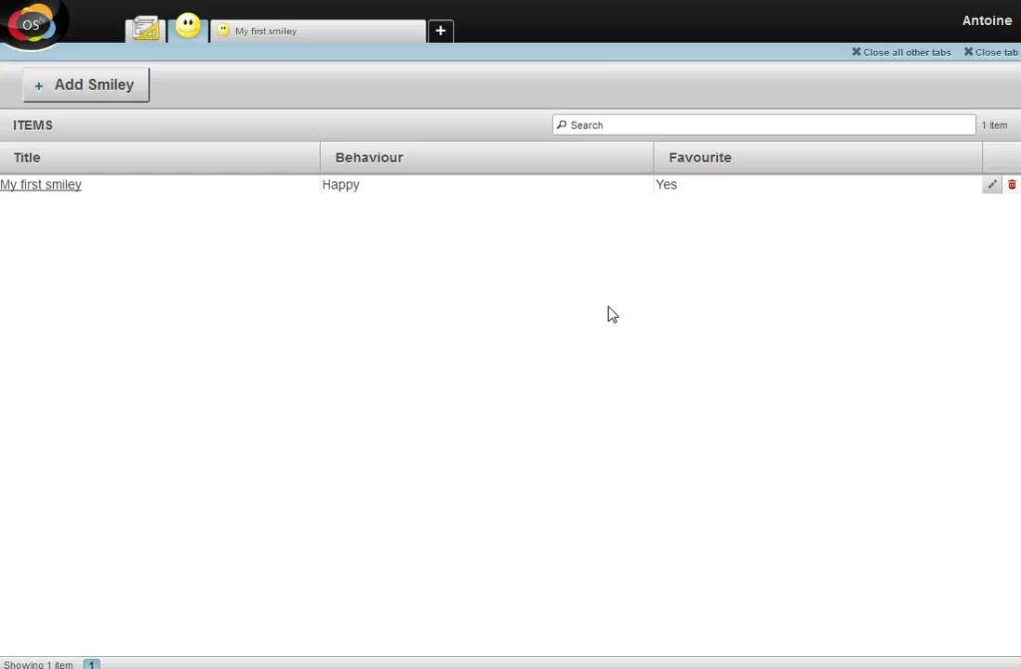
key("alt+Tab")
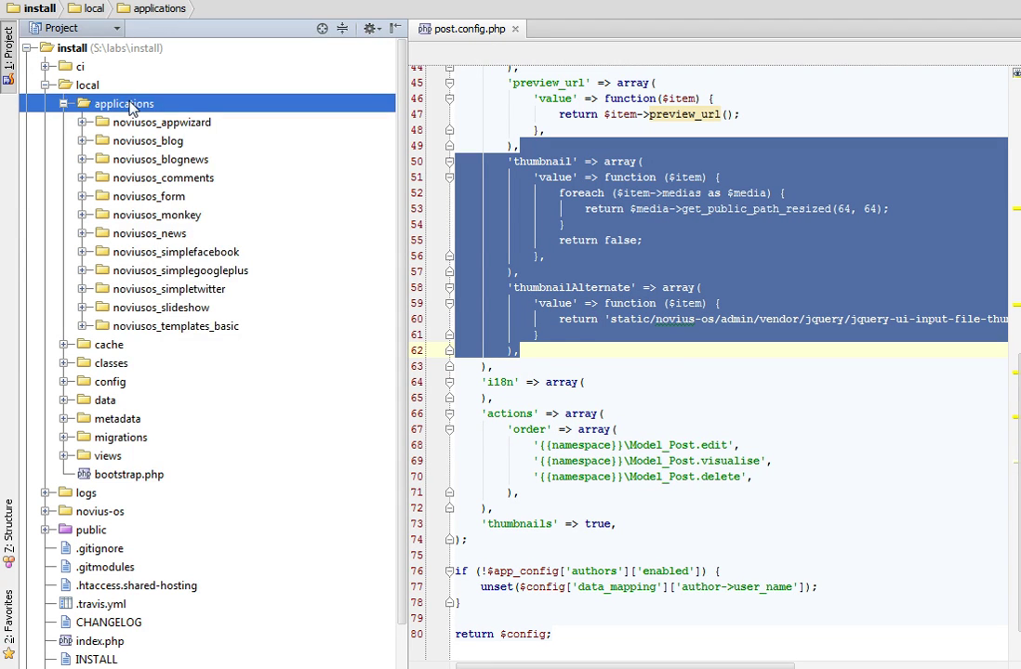
Step: Synchronize the applications folder and open the smiley app's appdesk.config.php
right_click(129, 107)
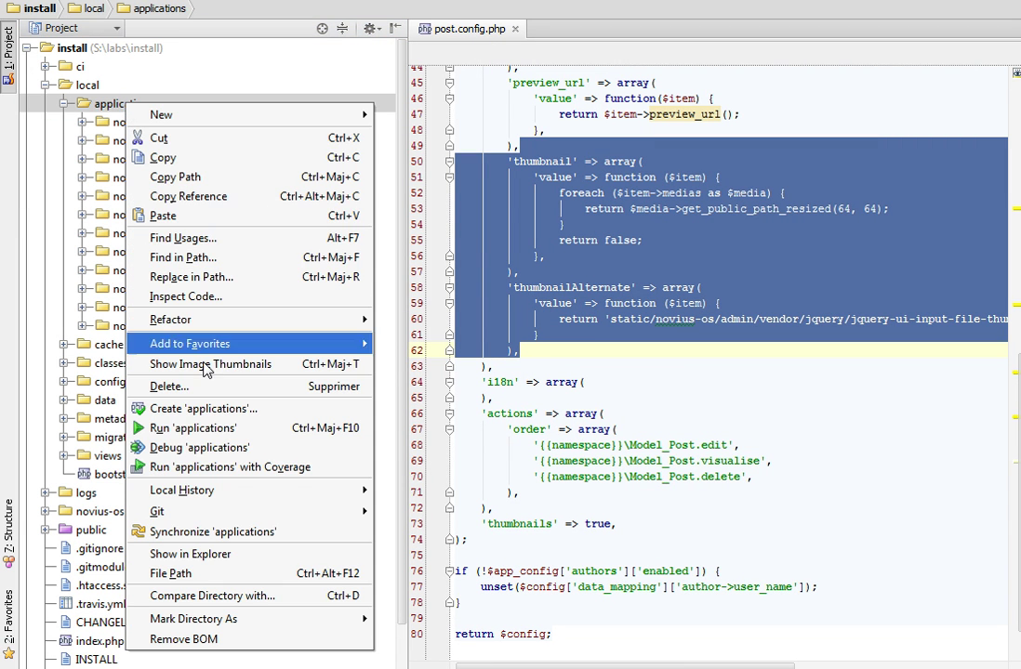
left_click(201, 533)
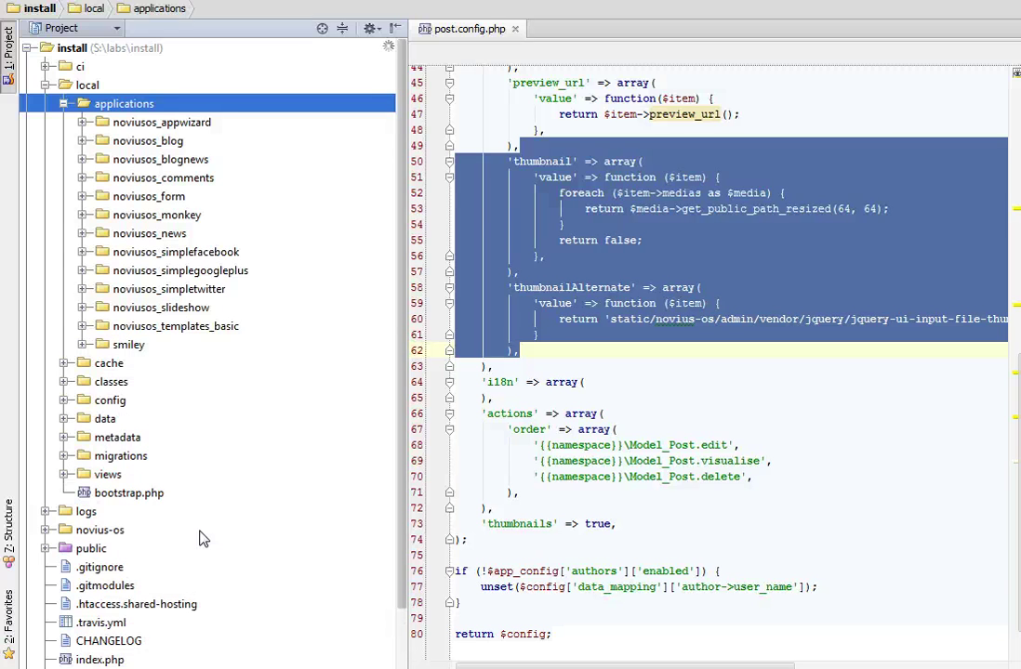
left_click(82, 345)
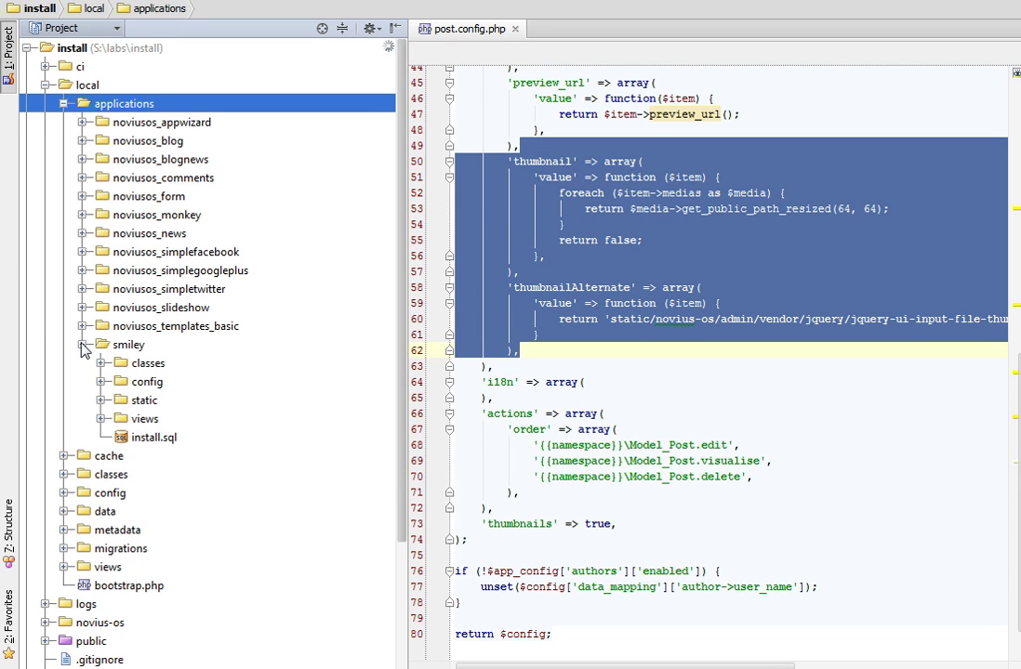
left_click(100, 382)
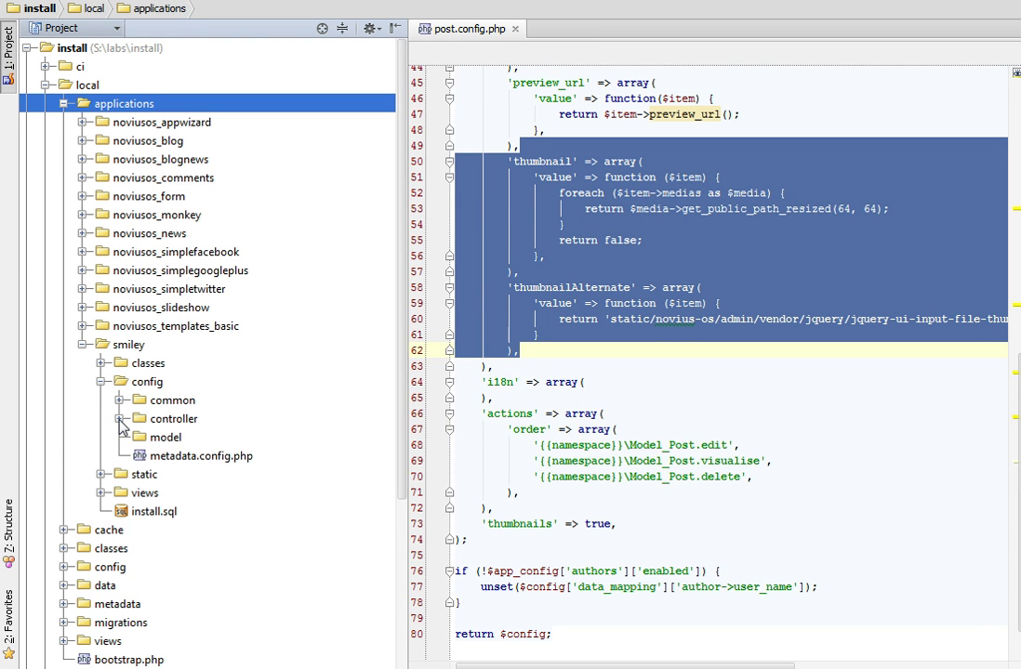
left_click(119, 419)
double_click(234, 477)
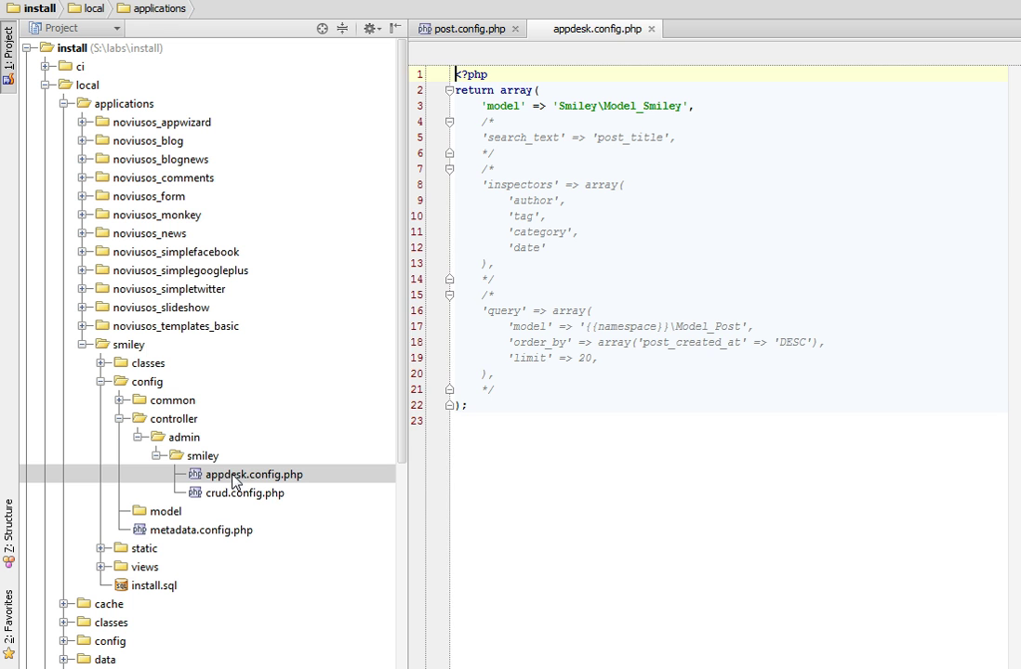
Step: Add 'thumbnails' => true, after the model line in appdesk.config.php
left_click(704, 106)
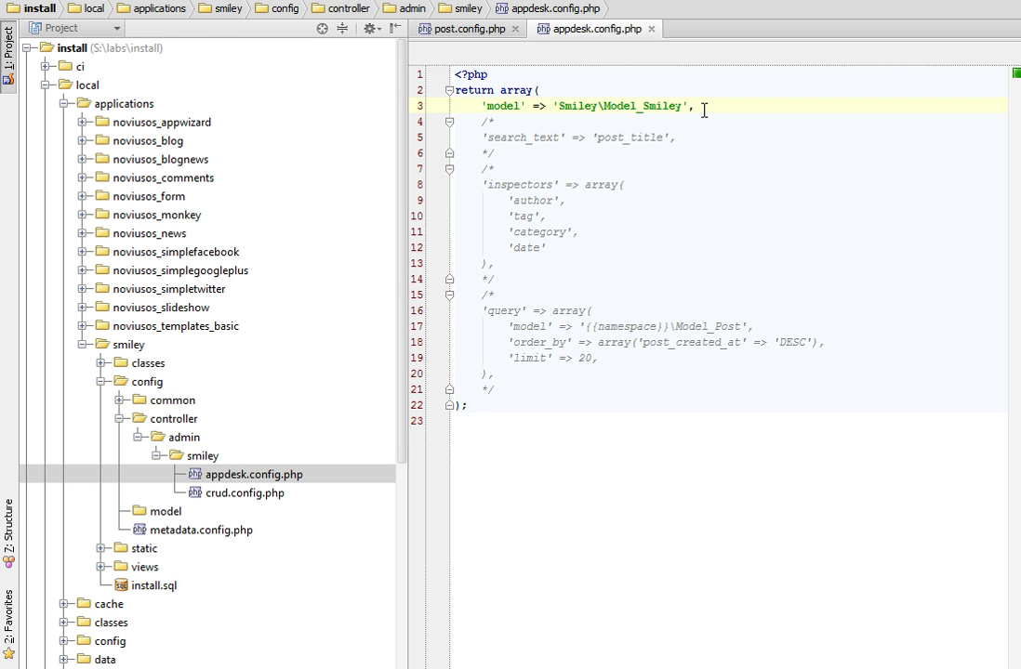
key("Return")
type("'thumbnails' => true,")
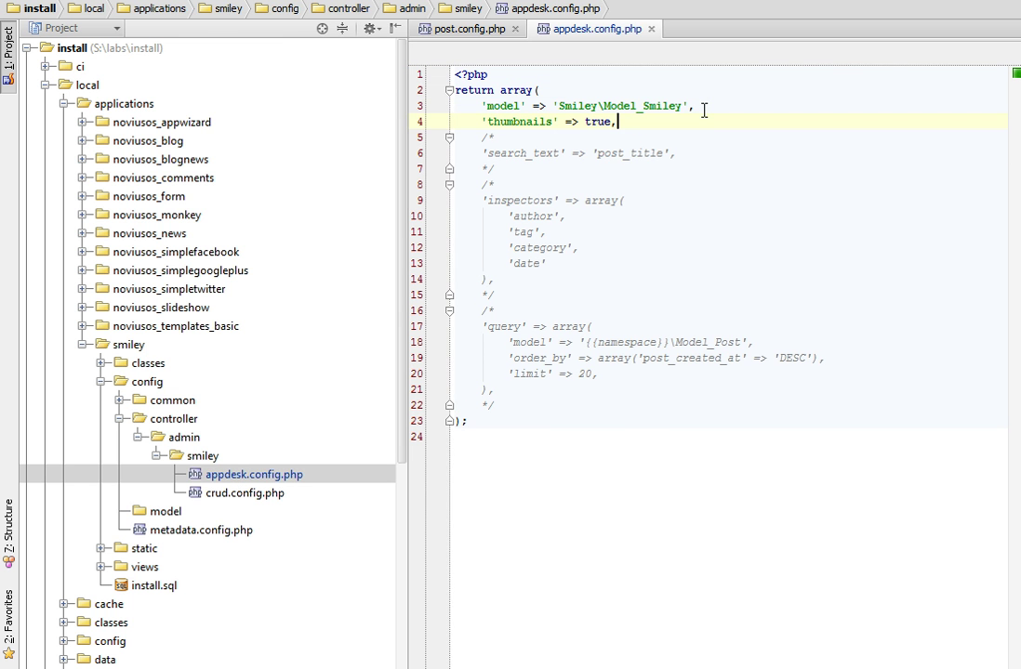
left_click(120, 399)
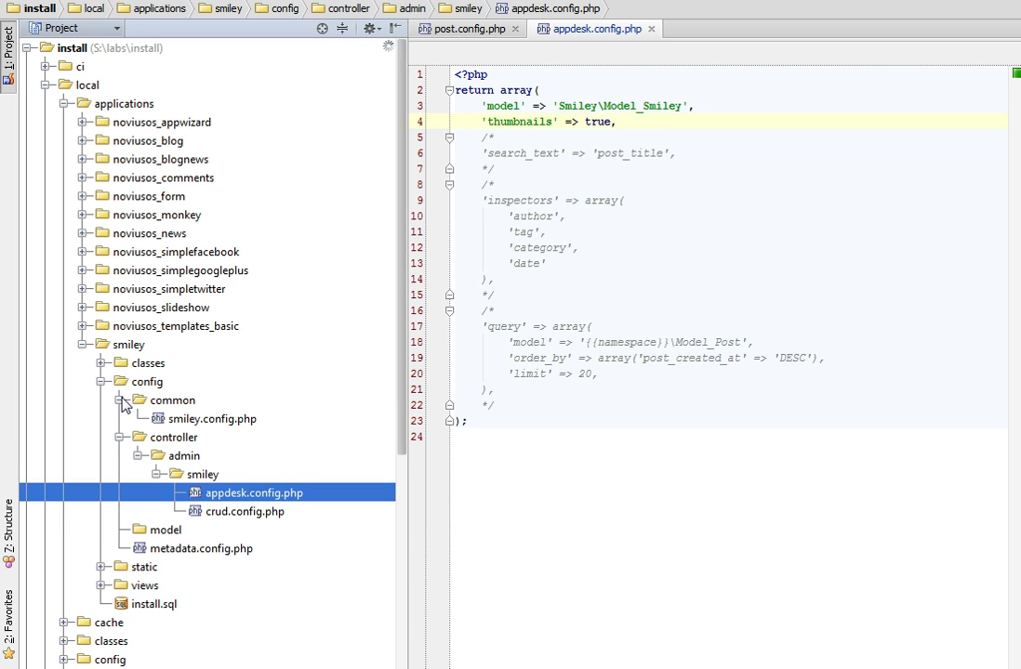
Step: Paste the thumbnail and thumbnailAlternate mappings from post.config.php after line 16 of smiley.config.php
double_click(192, 420)
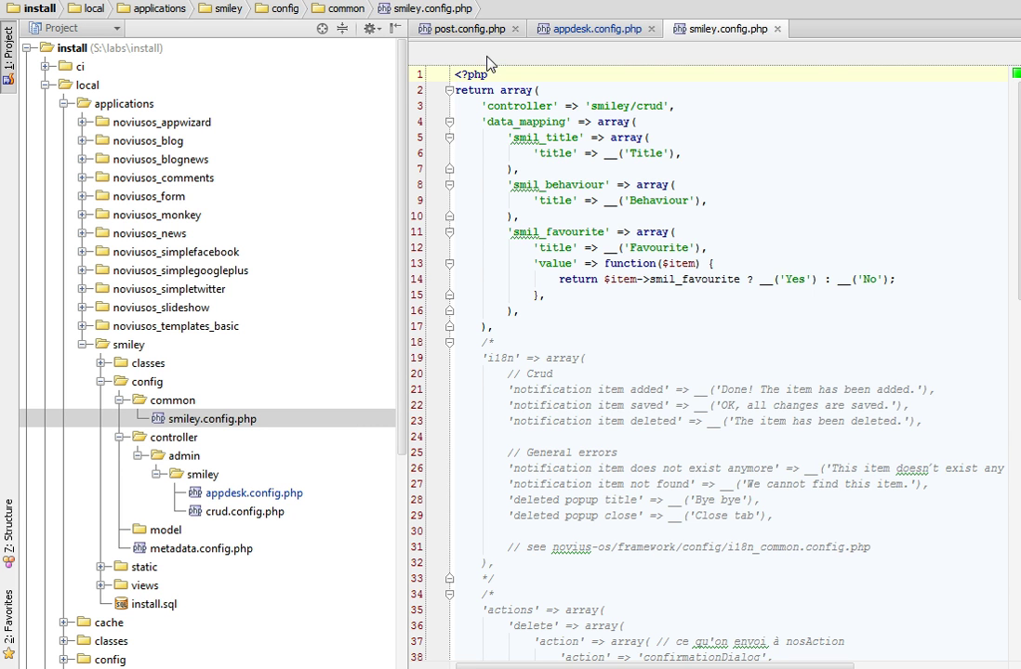
left_click(469, 30)
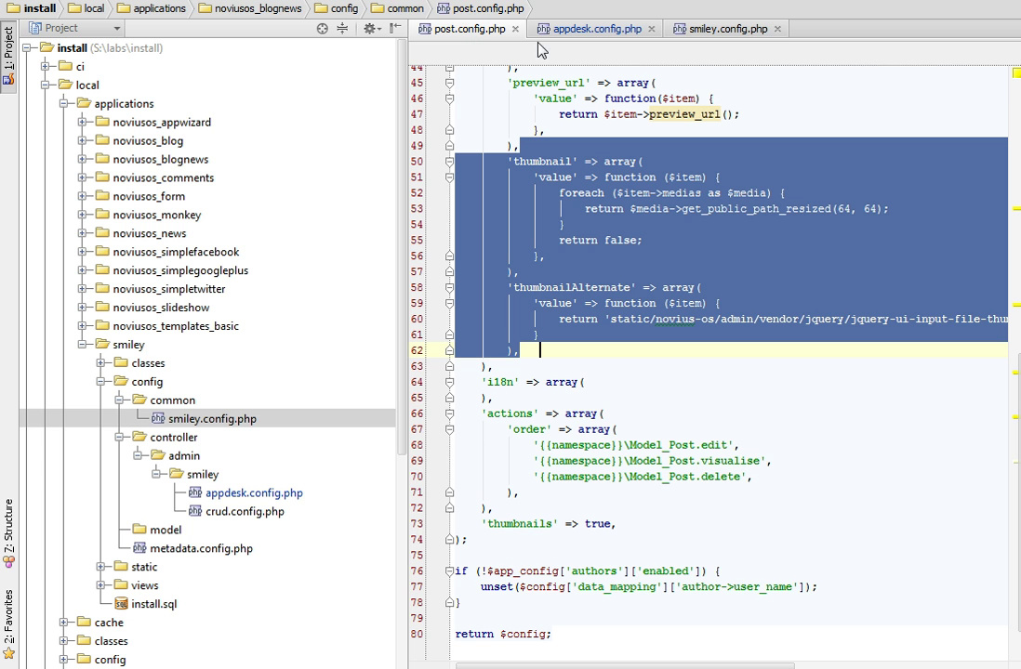
left_click(717, 32)
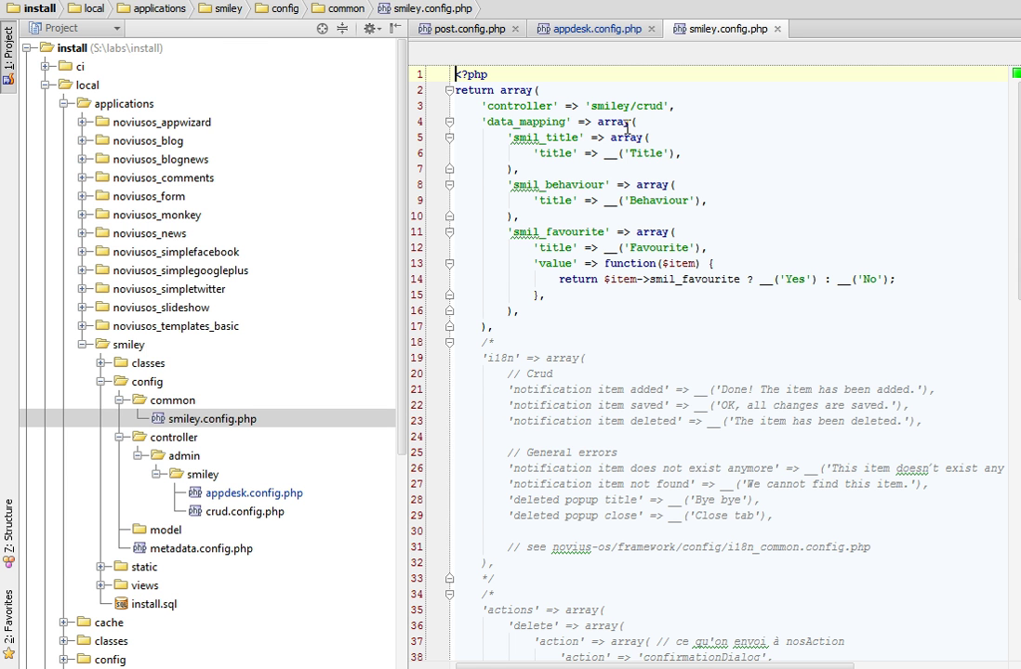
left_click(544, 306)
key("ctrl+v")
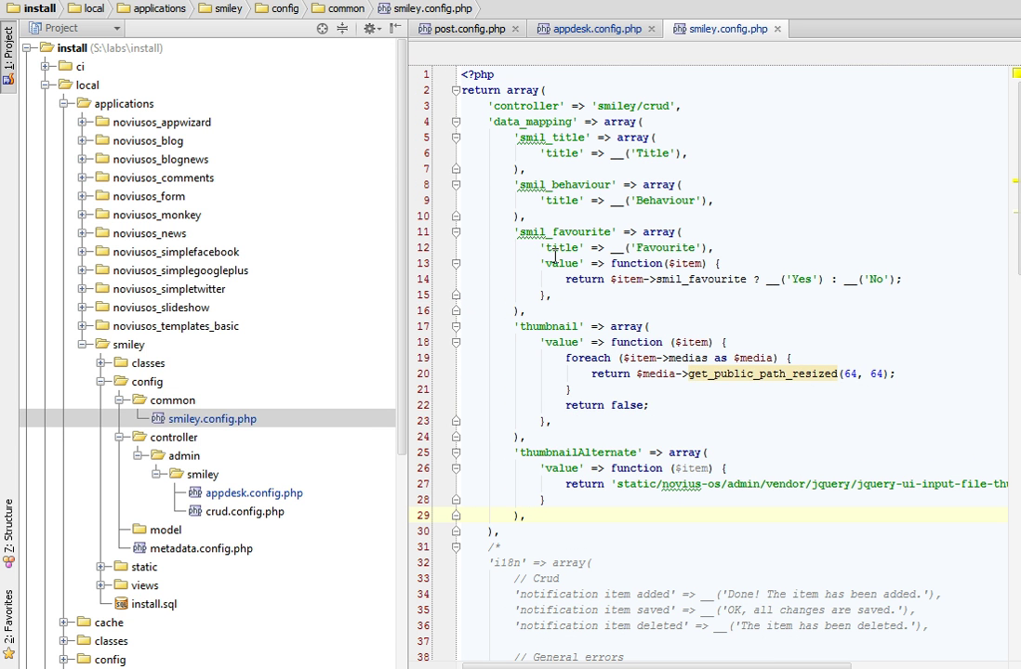
key("alt+Tab")
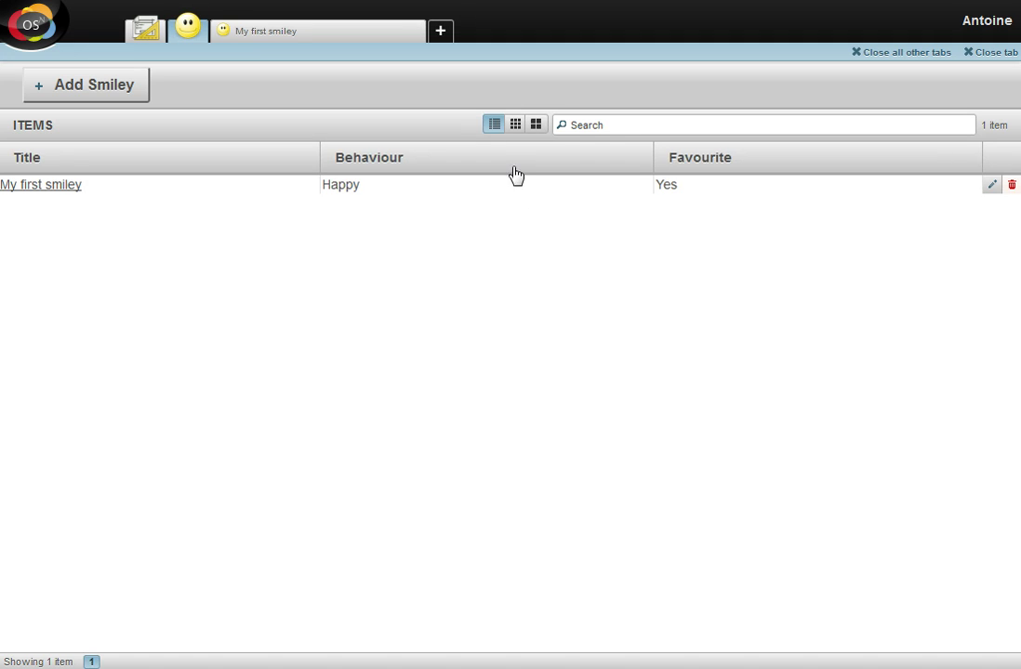
Step: Switch the smiley list to 64px thumbnails, then to 128px thumbnails
left_click(515, 124)
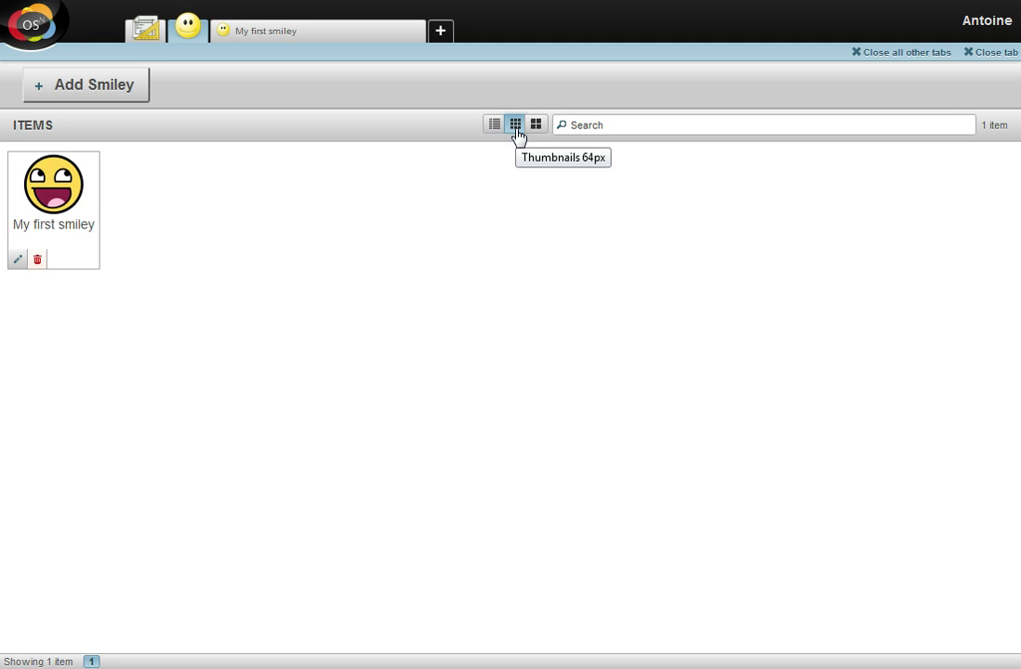
left_click(536, 126)
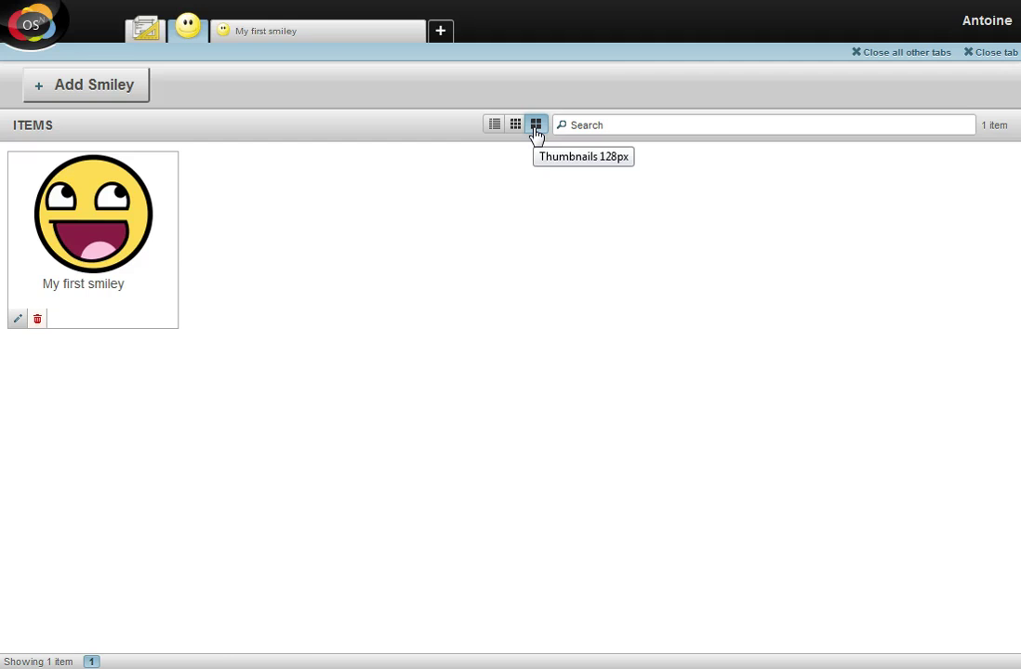